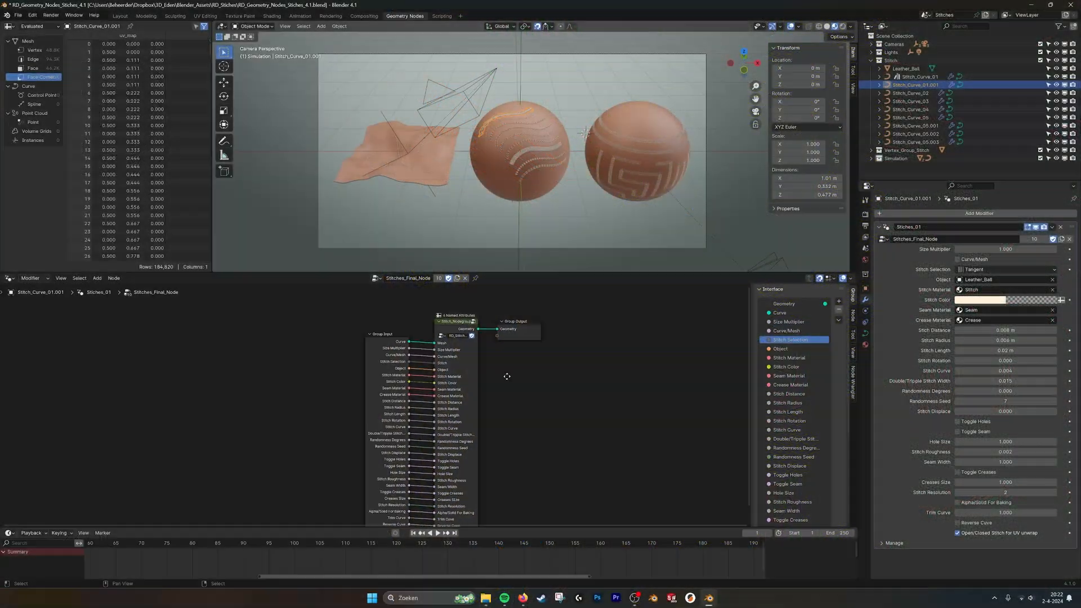
# - Frame the stitch node group and orbit in close on the stitched leather ball
pyautogui.moveTo(584, 369); pyautogui.dragTo(533, 404, button='middle')
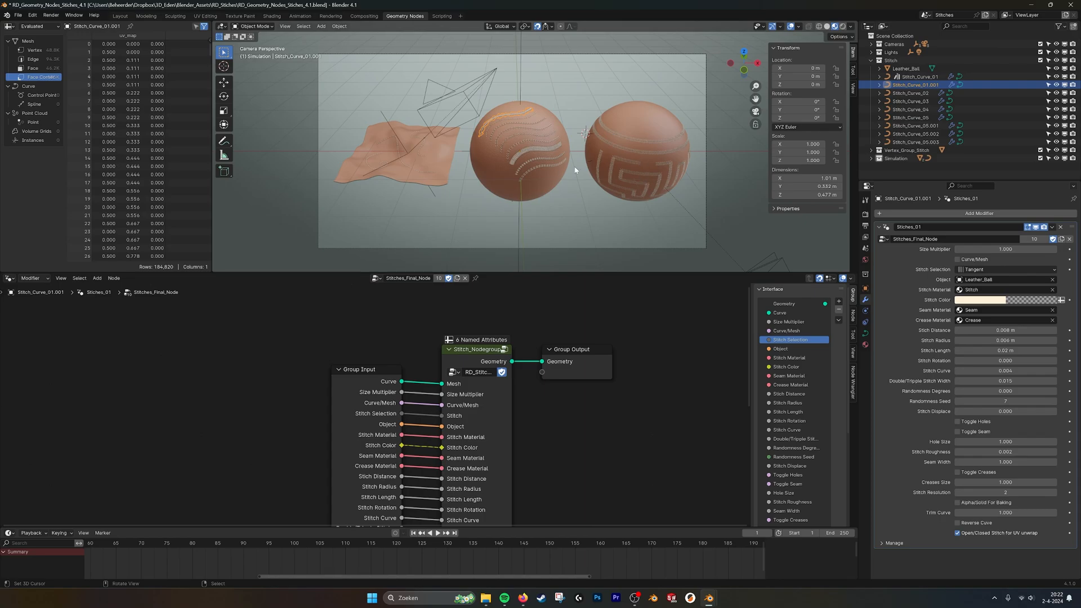
pyautogui.scroll(2, 574, 166)
pyautogui.moveTo(574, 166); pyautogui.dragTo(582, 150, button='middle')
pyautogui.scroll(3, 583, 152)
pyautogui.scroll(2, 588, 134)
pyautogui.scroll(3, 589, 133)
pyautogui.scroll(3, 581, 151)
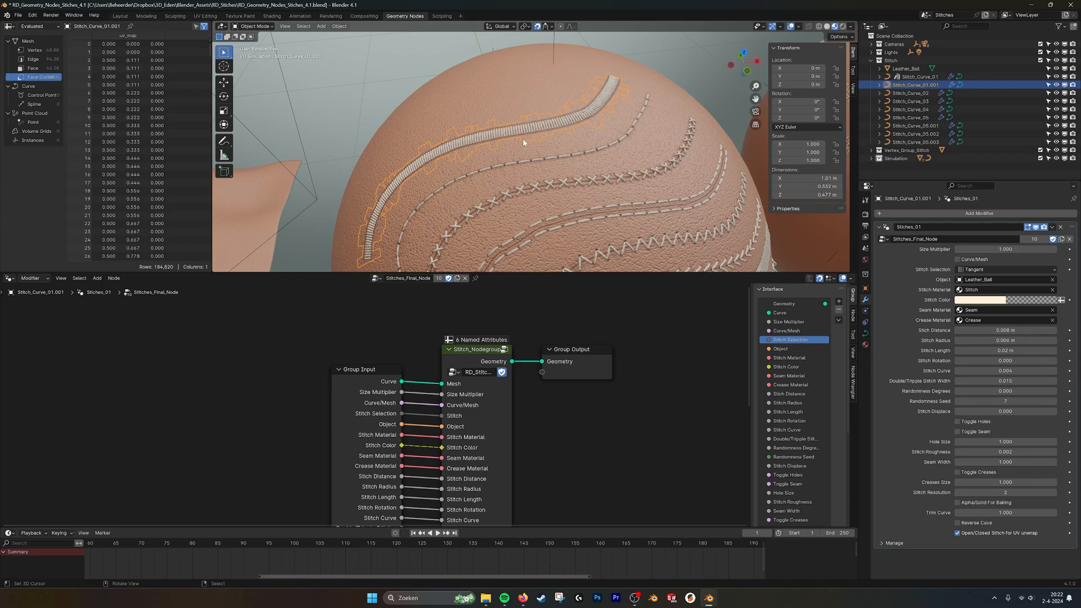
pyautogui.scroll(-3, 486, 160)
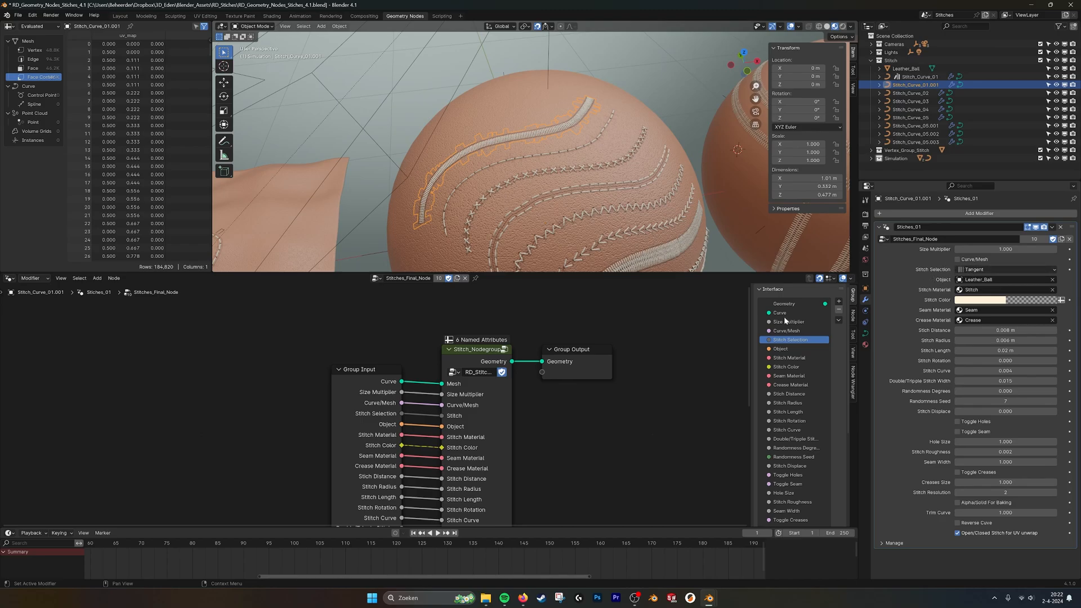
pyautogui.moveTo(659, 405); pyautogui.dragTo(679, 397, button='middle')
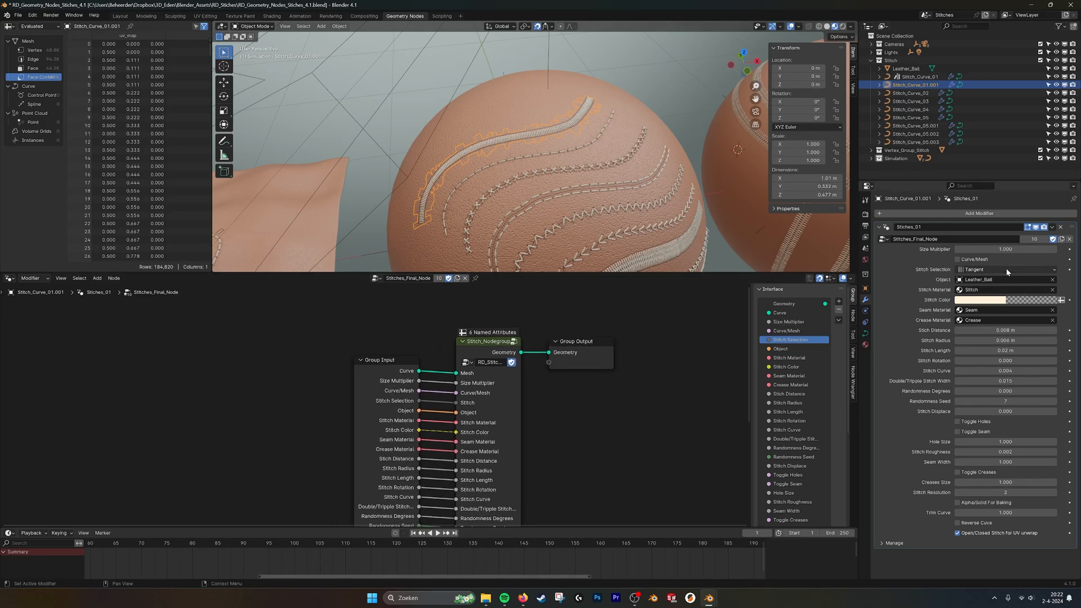
pyautogui.scroll(2, 490, 114)
pyautogui.moveTo(490, 113); pyautogui.dragTo(527, 142, button='middle')
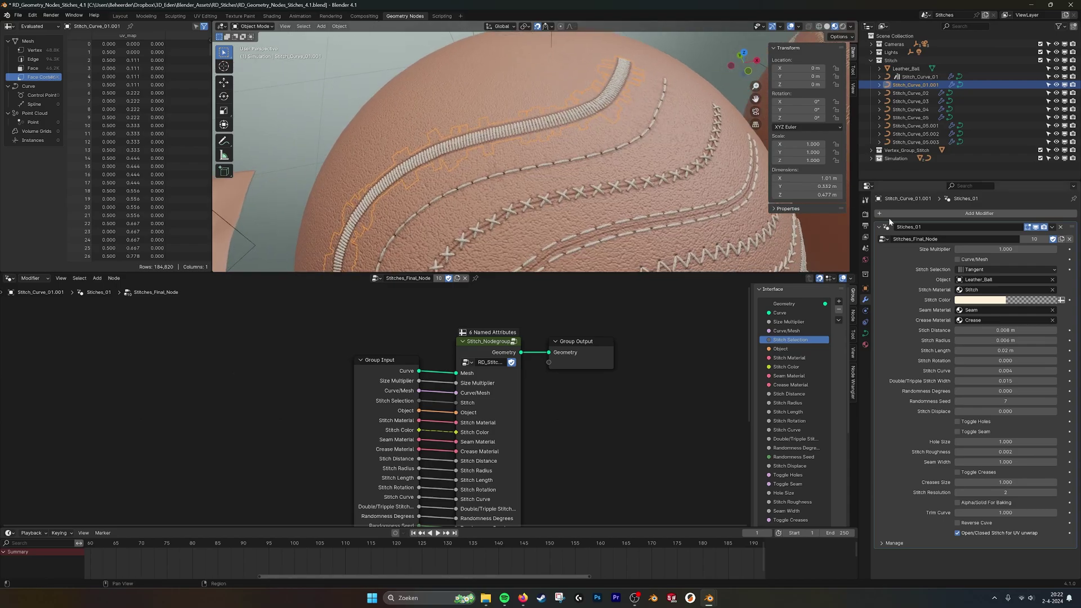
# - Cycle the stitch style through Cross, Aligned and Double back to Tangent, adjusting spacing and density
pyautogui.click(991, 269)
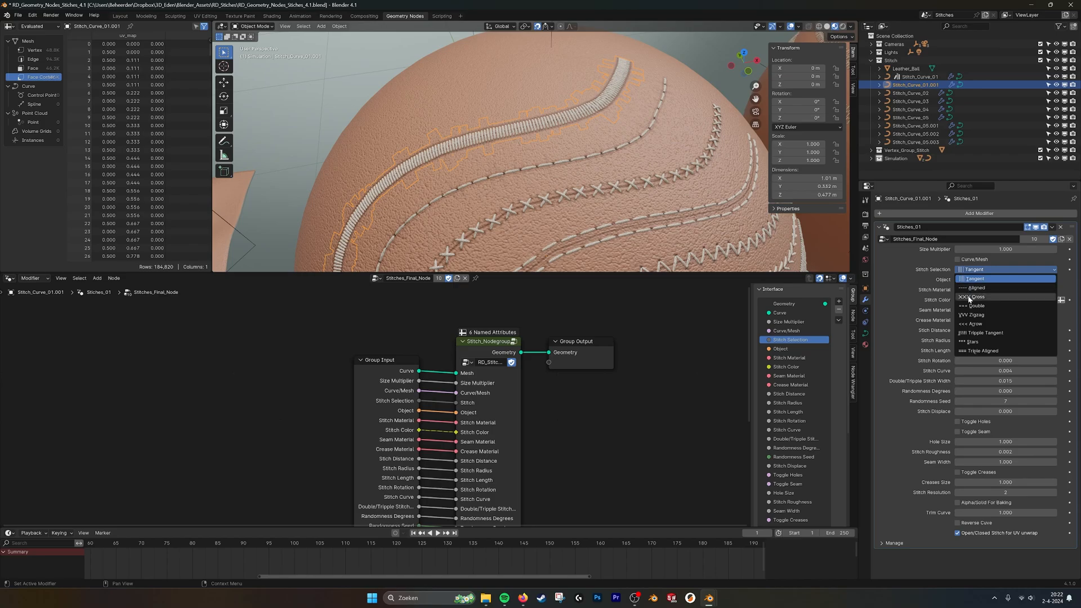
pyautogui.click(971, 298)
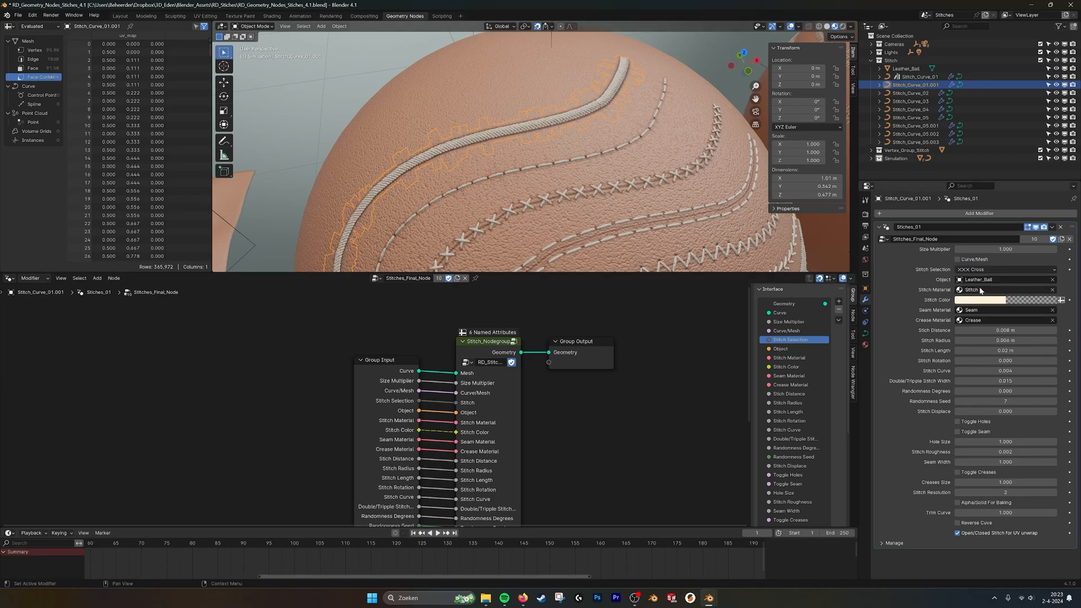
pyautogui.moveTo(1006, 330)
pyautogui.mouseDown()
pyautogui.moveTo(958, 330)
pyautogui.moveTo(1005, 330)
pyautogui.mouseUp()
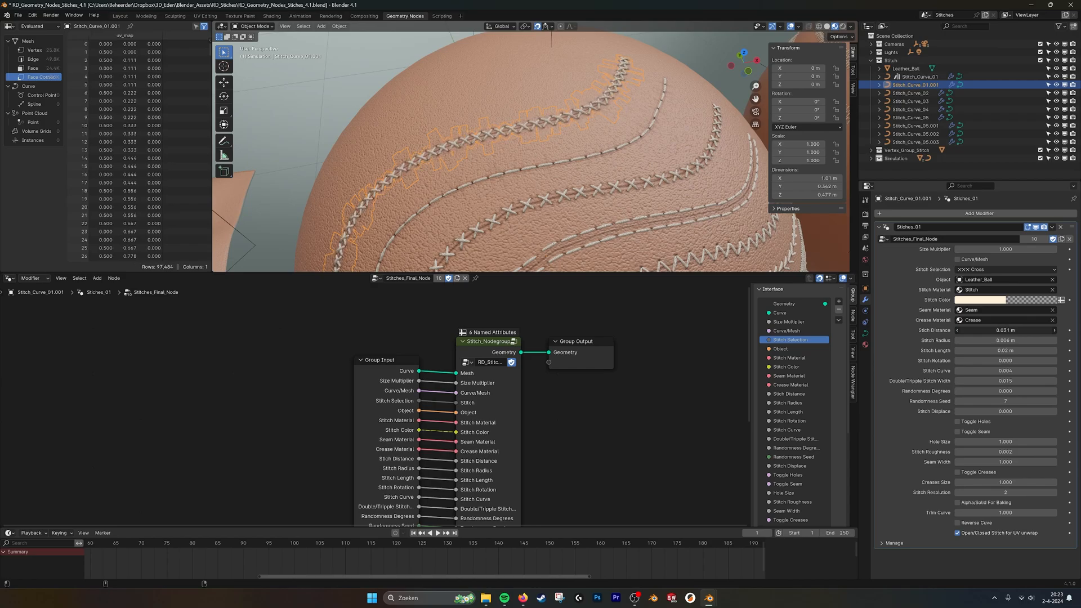
pyautogui.click(980, 270)
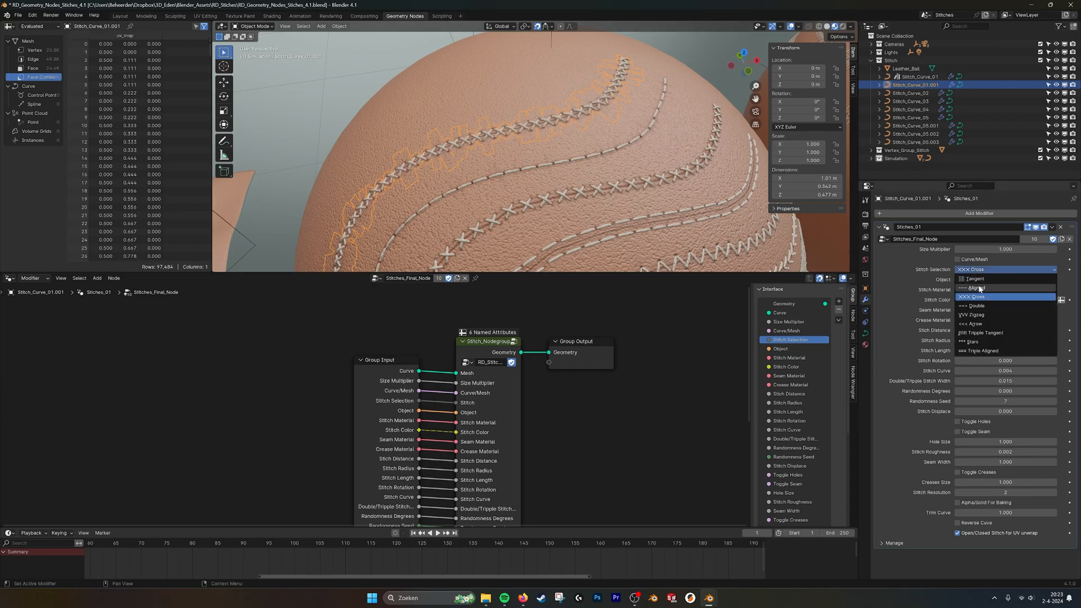
pyautogui.click(980, 287)
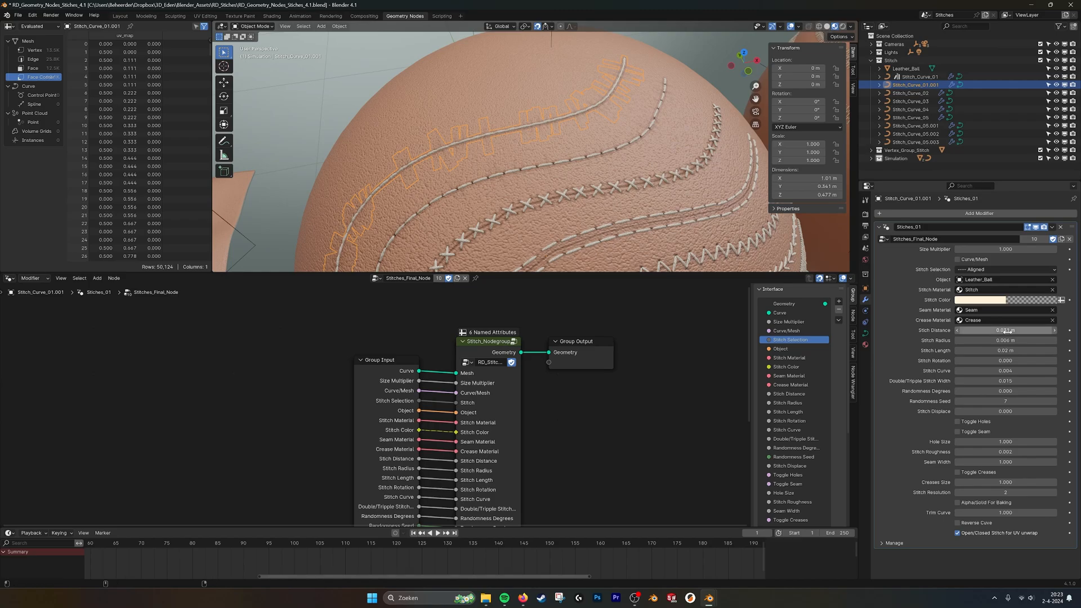
pyautogui.click(998, 270)
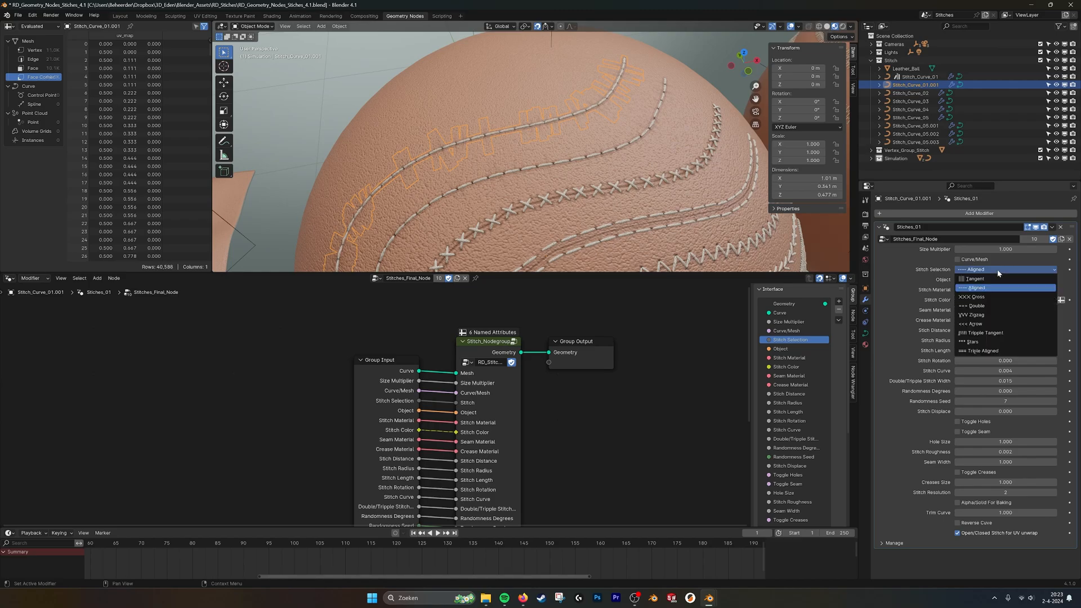
pyautogui.click(987, 306)
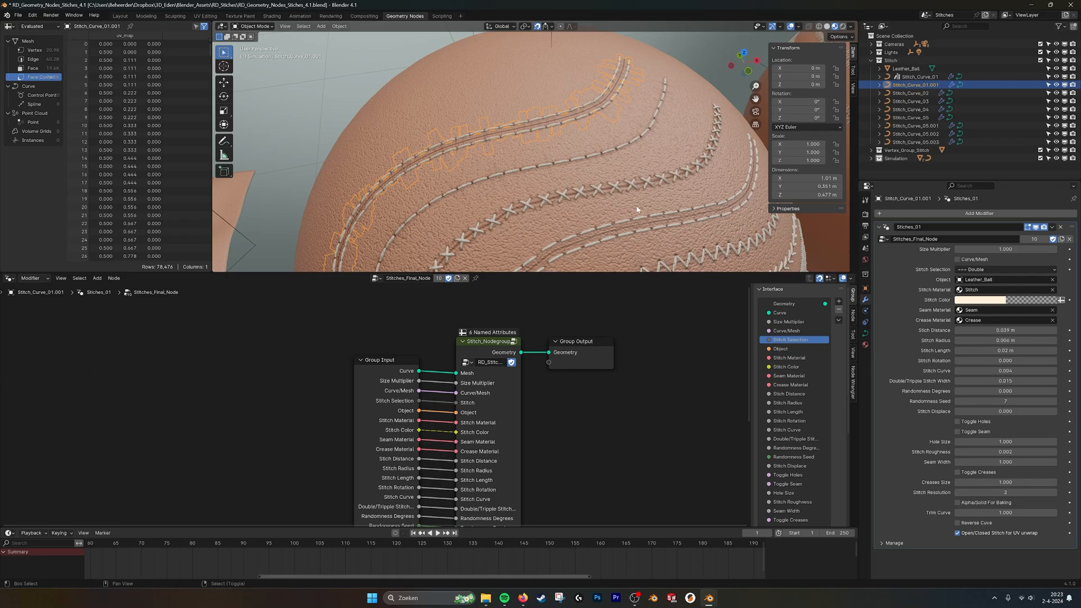
pyautogui.click(998, 269)
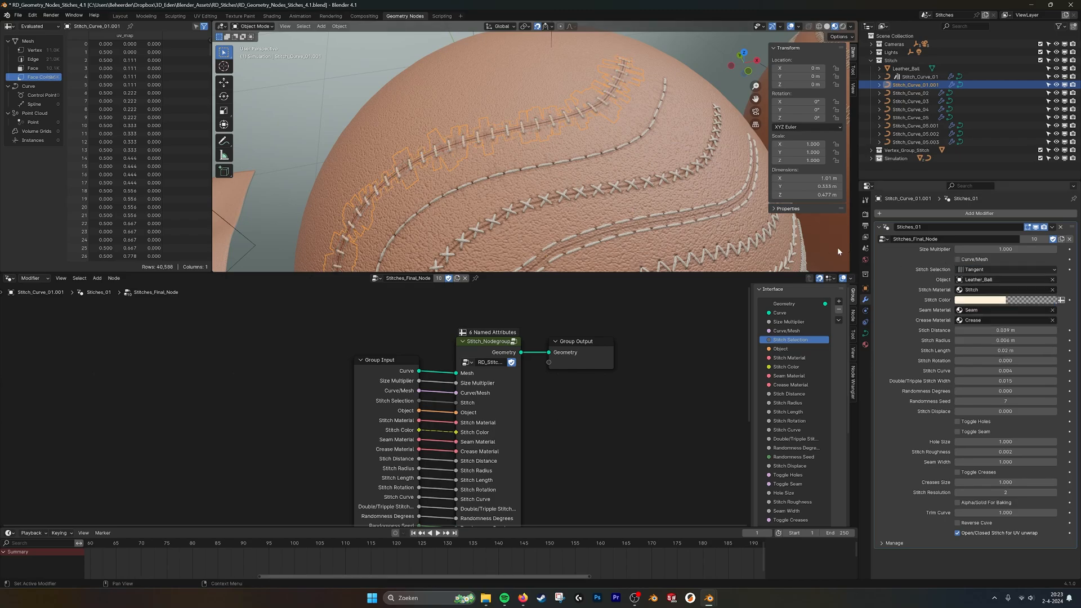
pyautogui.moveTo(1005, 330); pyautogui.dragTo(980, 329)
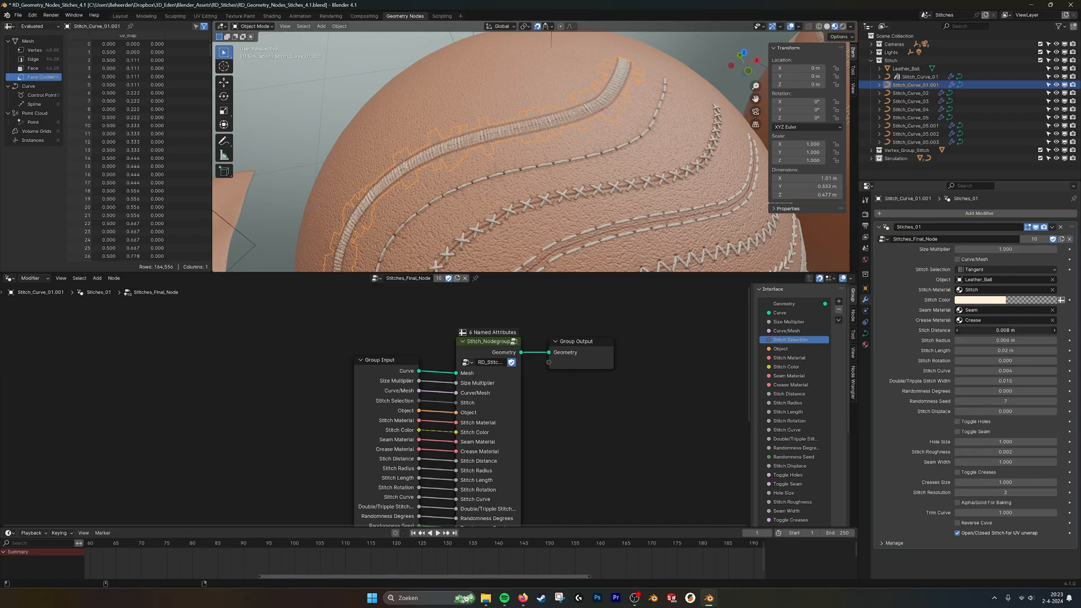
pyautogui.moveTo(591, 169)
pyautogui.mouseDown(button='middle')
pyautogui.moveTo(692, 195)
pyautogui.moveTo(676, 215)
pyautogui.moveTo(614, 169)
pyautogui.moveTo(554, 98)
pyautogui.mouseUp(button='middle')
# - Select the star, triple and dense stitch curves in turn, ending on the lower triple curve, then deselect
pyautogui.click(555, 98)
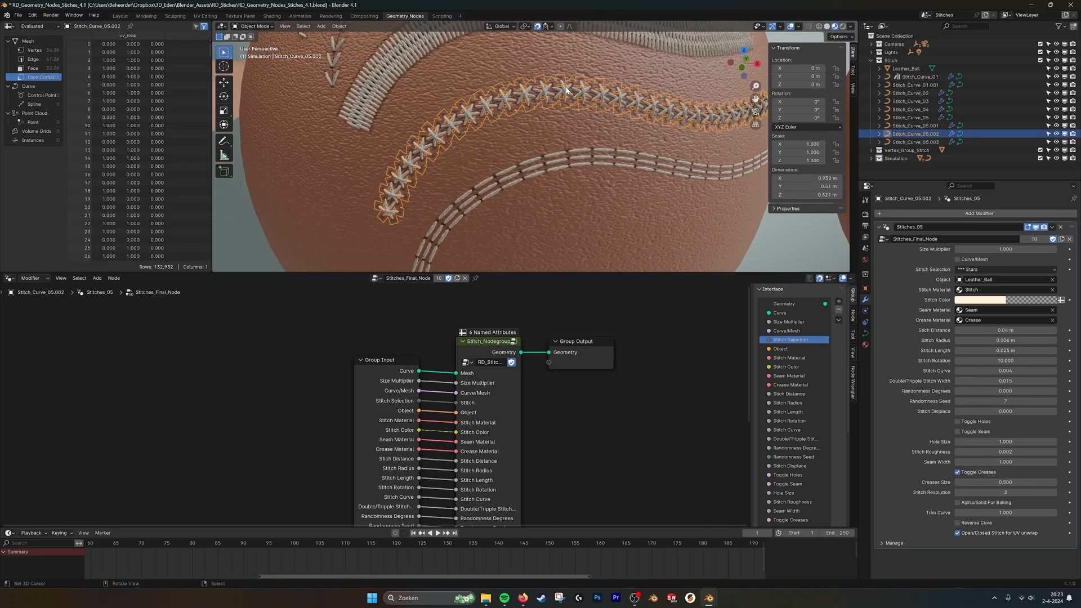
pyautogui.click(545, 178)
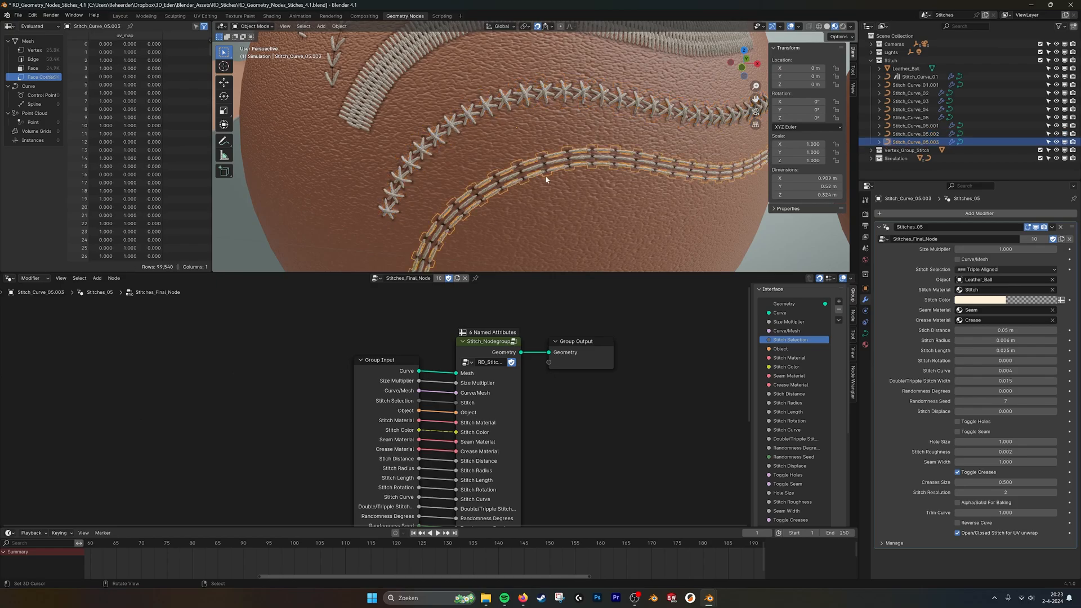
pyautogui.scroll(-2, 507, 154)
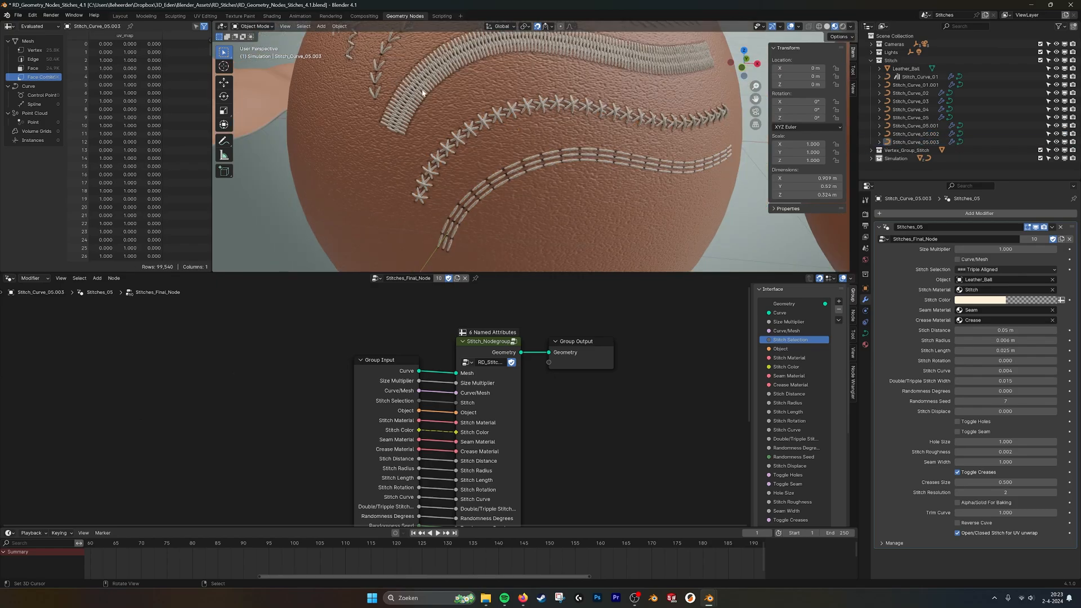
pyautogui.click(434, 80)
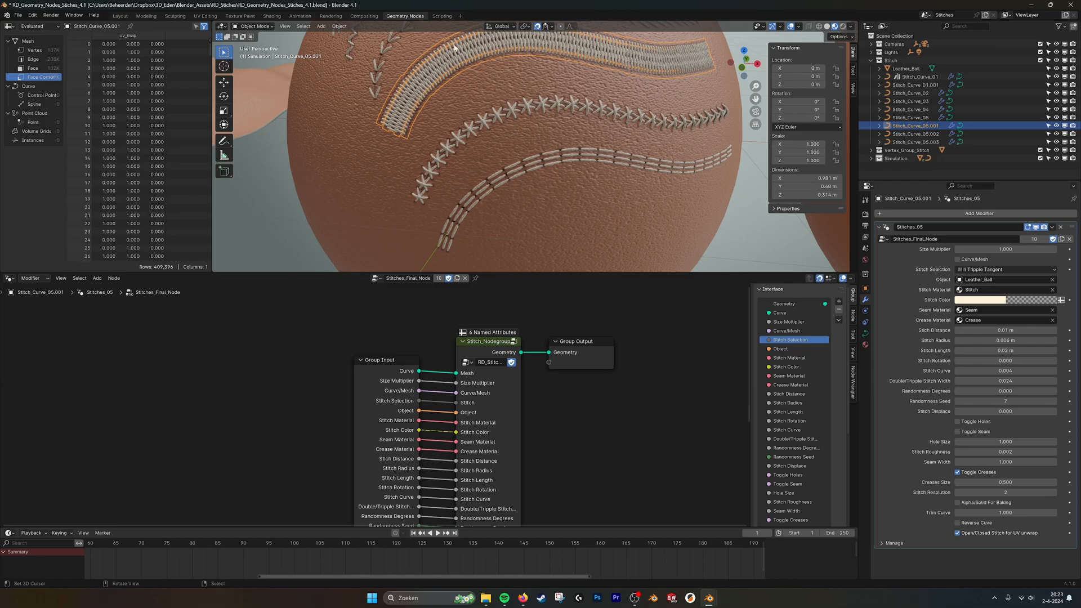
pyautogui.click(610, 155)
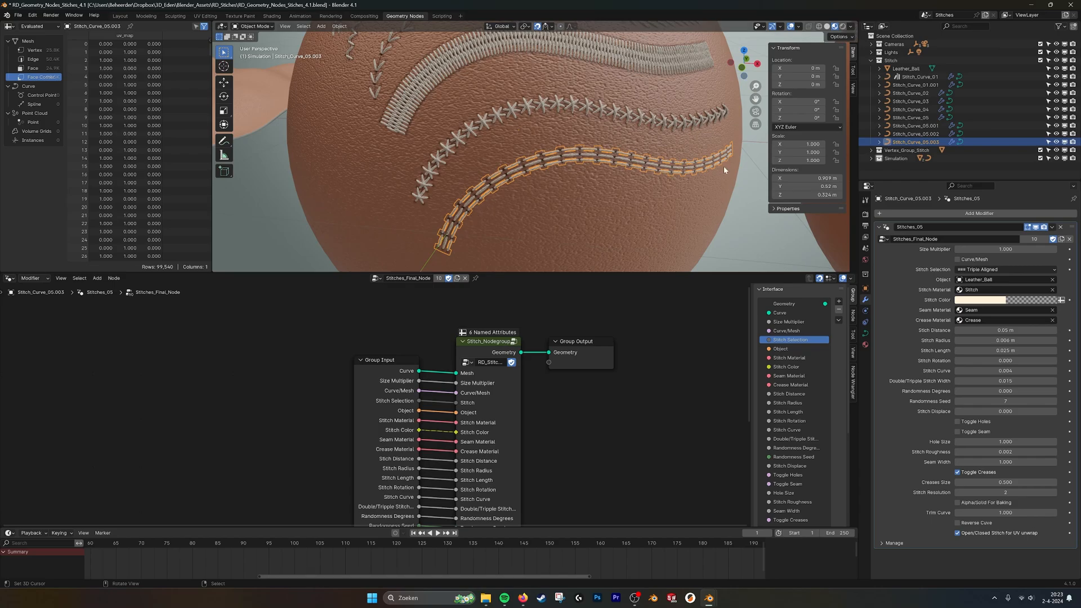
pyautogui.click(747, 226)
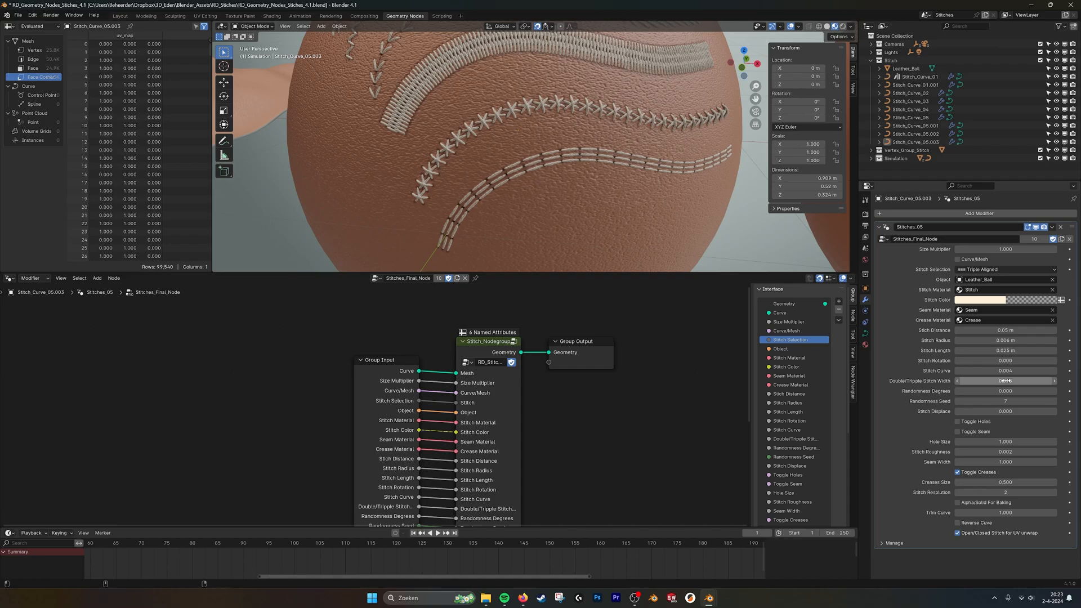
pyautogui.hotkey('ctrl', 'z')
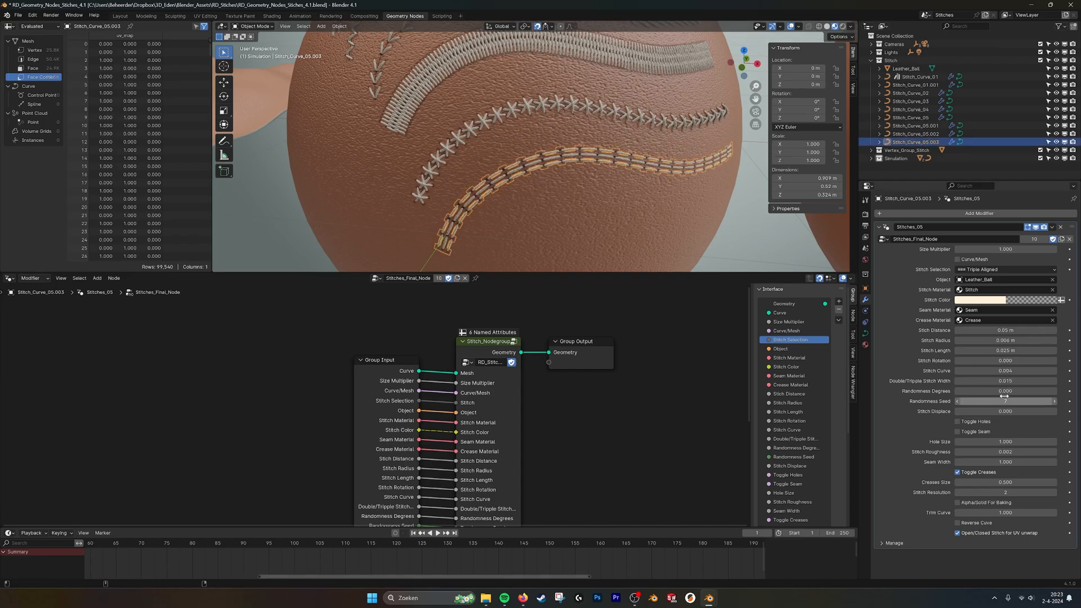
pyautogui.moveTo(1013, 381); pyautogui.dragTo(1047, 381)
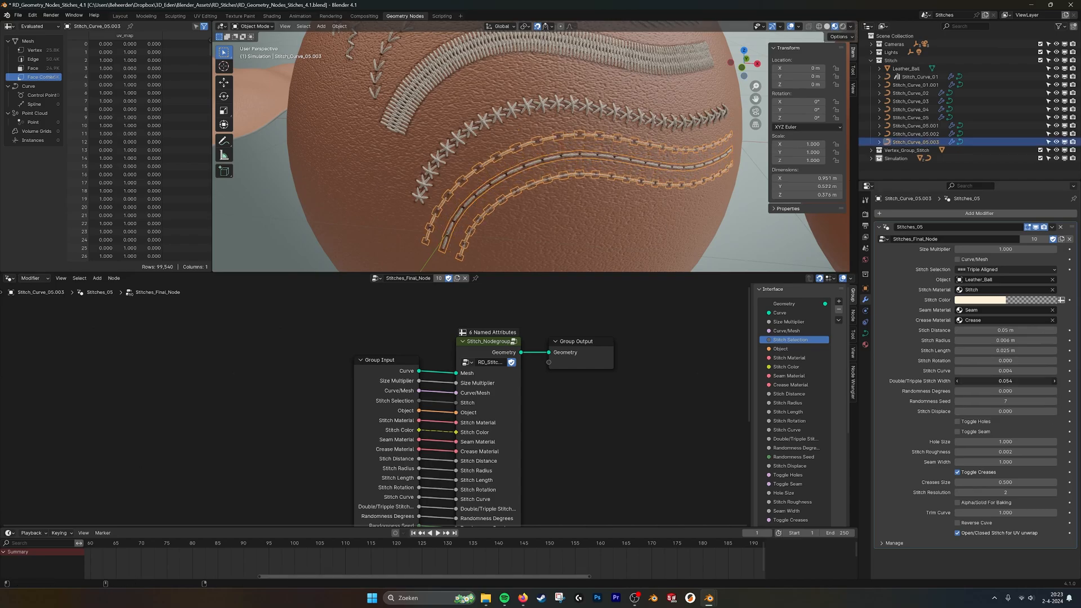
pyautogui.click(397, 110)
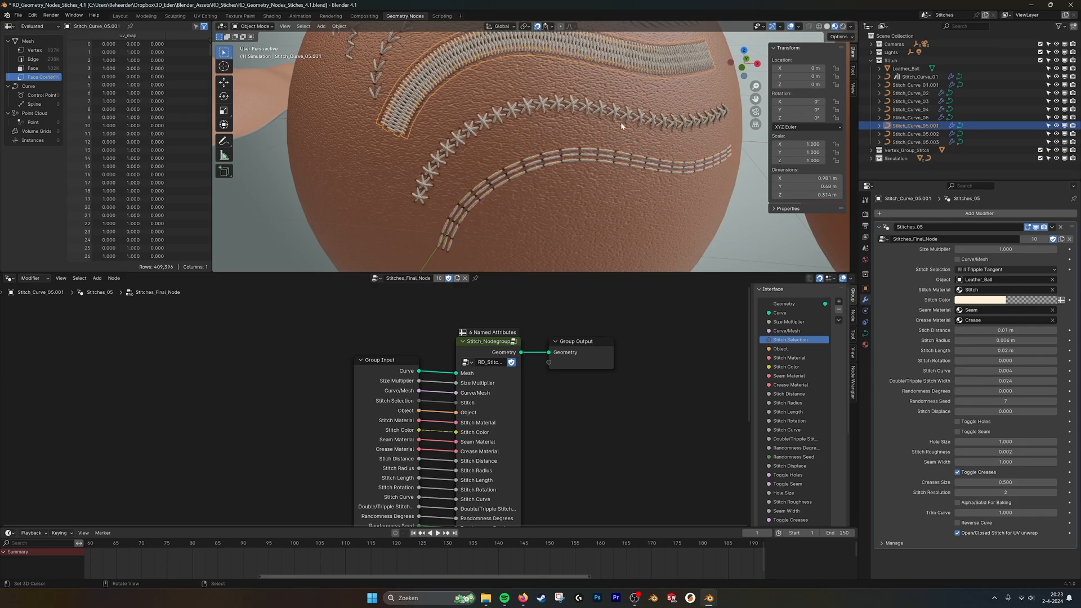
pyautogui.moveTo(1010, 381); pyautogui.dragTo(946, 381)
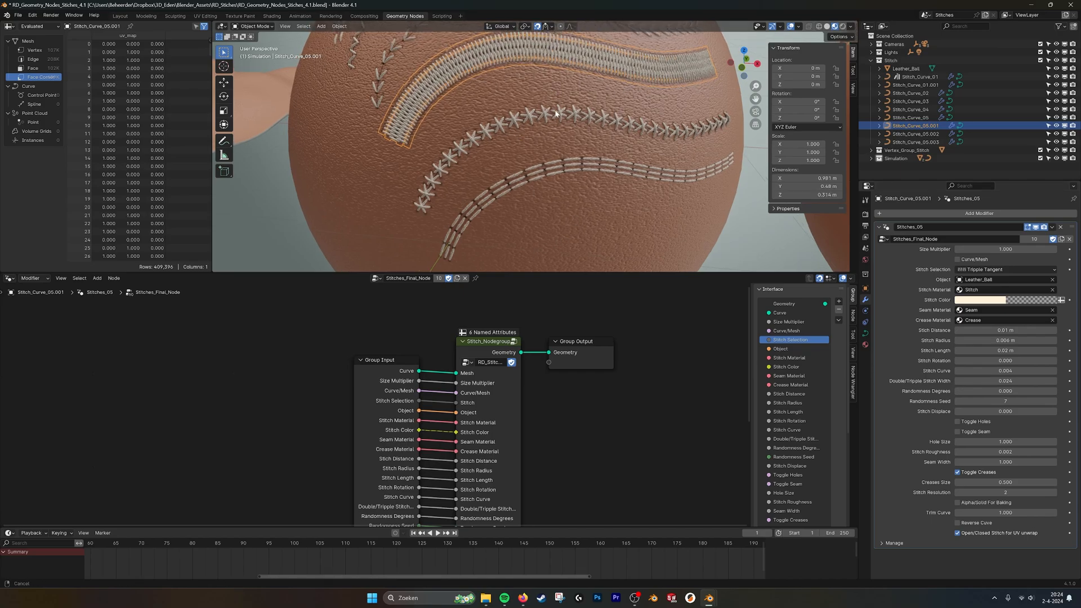
pyautogui.moveTo(563, 68)
pyautogui.mouseDown(button='middle')
pyautogui.moveTo(577, 185)
pyautogui.moveTo(516, 148)
pyautogui.mouseUp(button='middle')
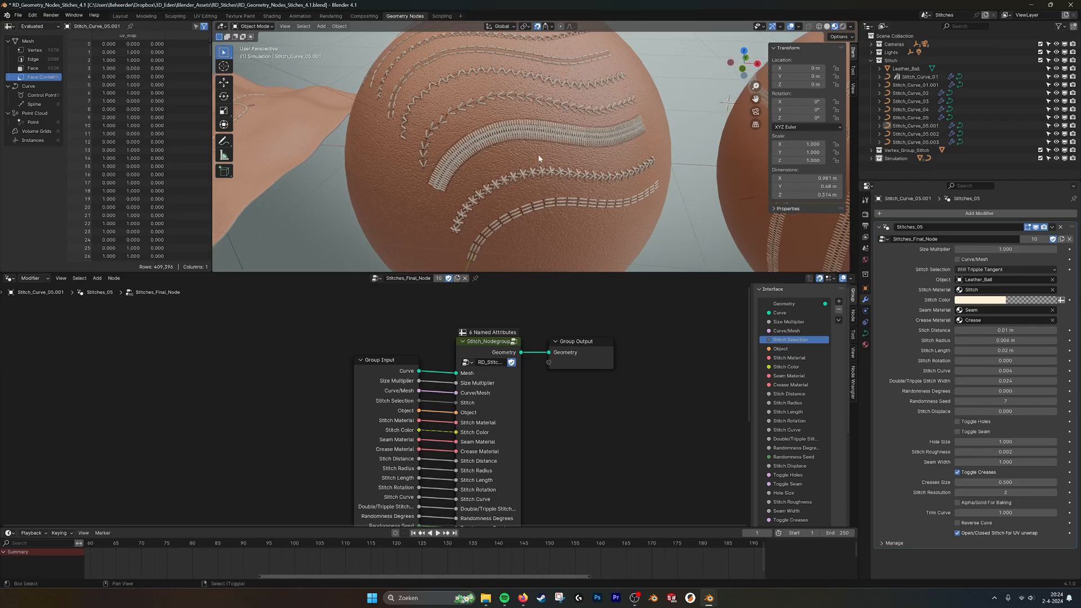
pyautogui.click(481, 150)
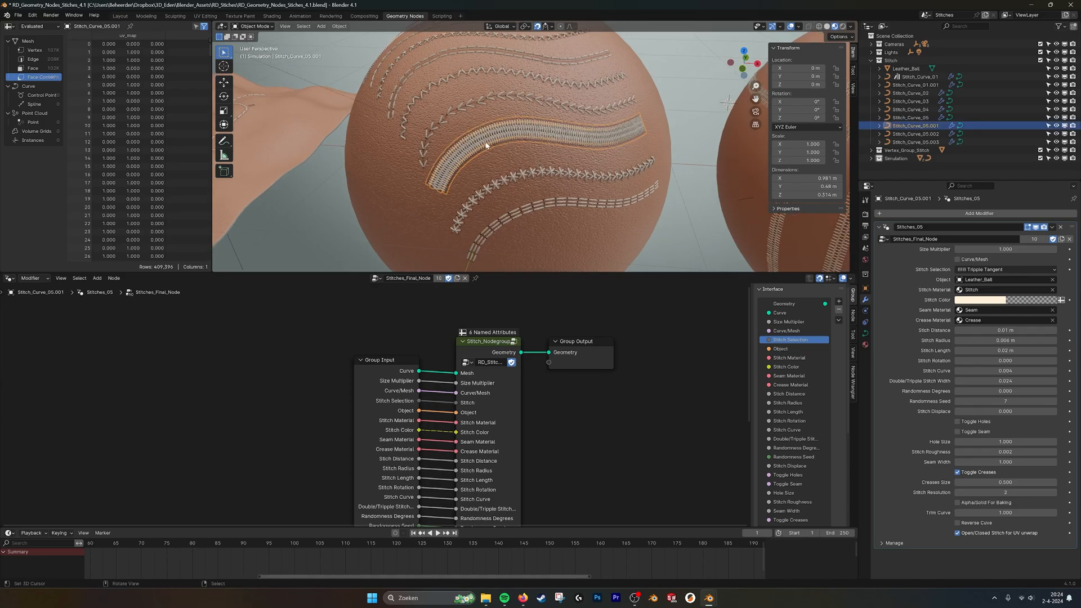
pyautogui.moveTo(580, 138)
pyautogui.keyDown('shift'); pyautogui.mouseDown(button='middle')
pyautogui.moveTo(625, 156)
pyautogui.moveTo(566, 160)
pyautogui.mouseUp(button='middle'); pyautogui.keyUp('shift')
# - Select the vertex-group stitched ball, view its vertex groups and inspect an edge loop in edit mode
pyautogui.click(636, 162)
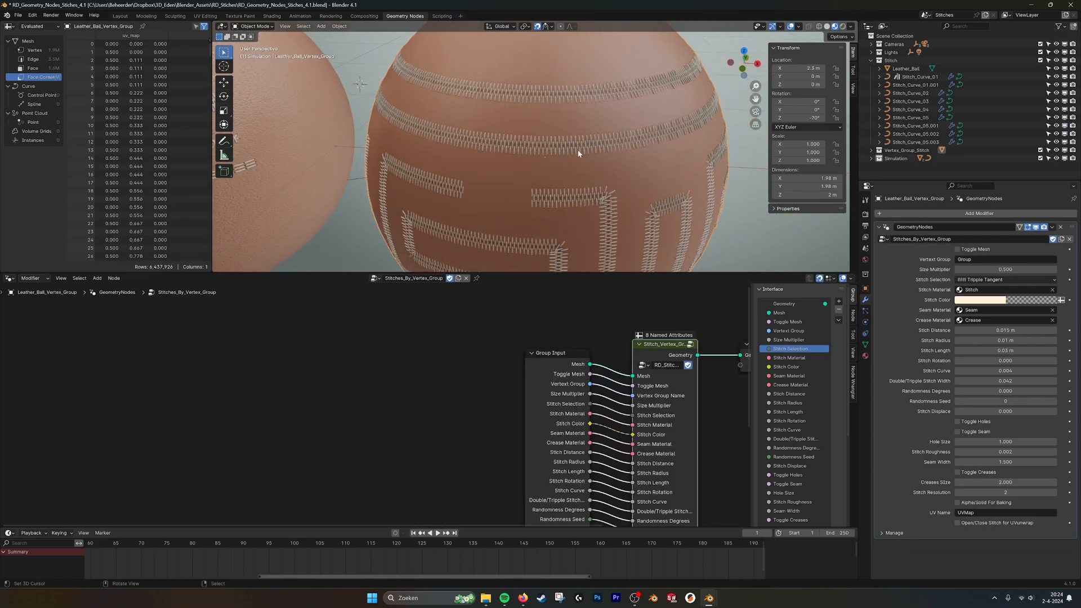
pyautogui.click(866, 346)
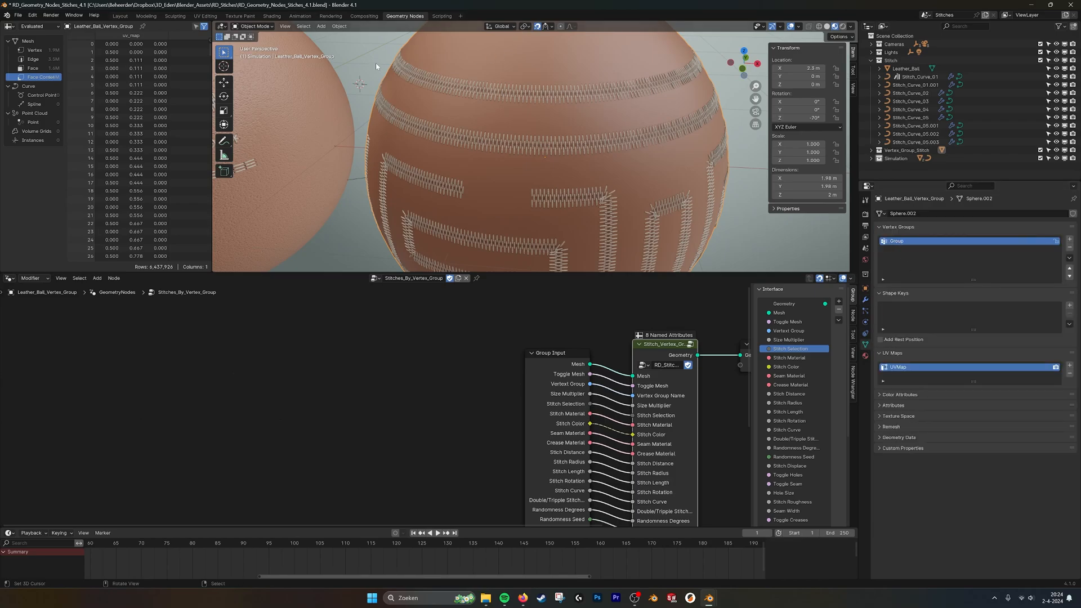
pyautogui.press('Tab')
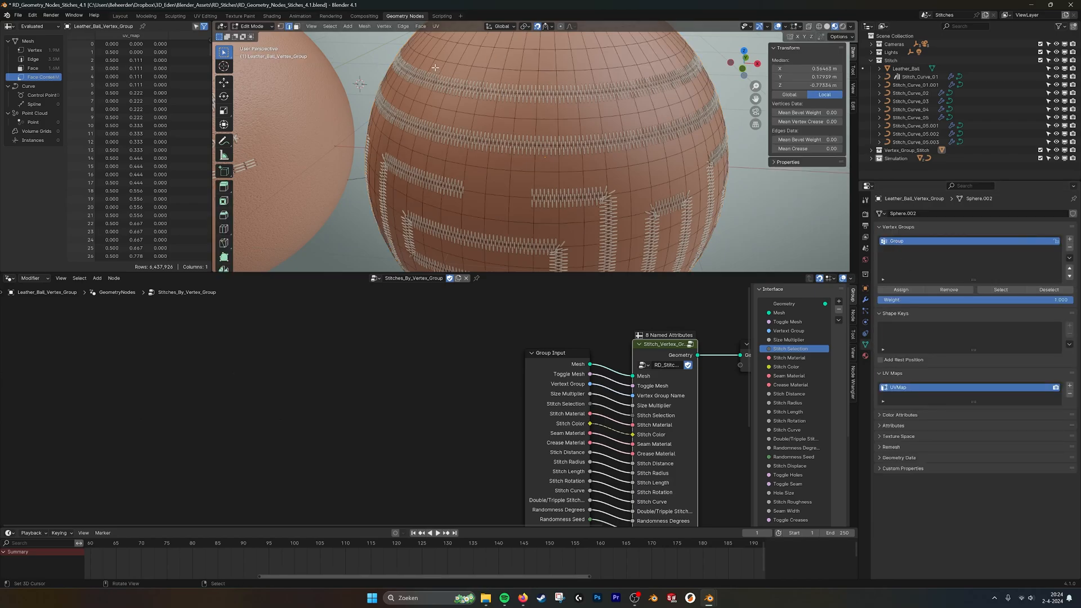
pyautogui.keyDown('alt'); pyautogui.click(532, 145); pyautogui.keyUp('alt')
pyautogui.press('Tab')
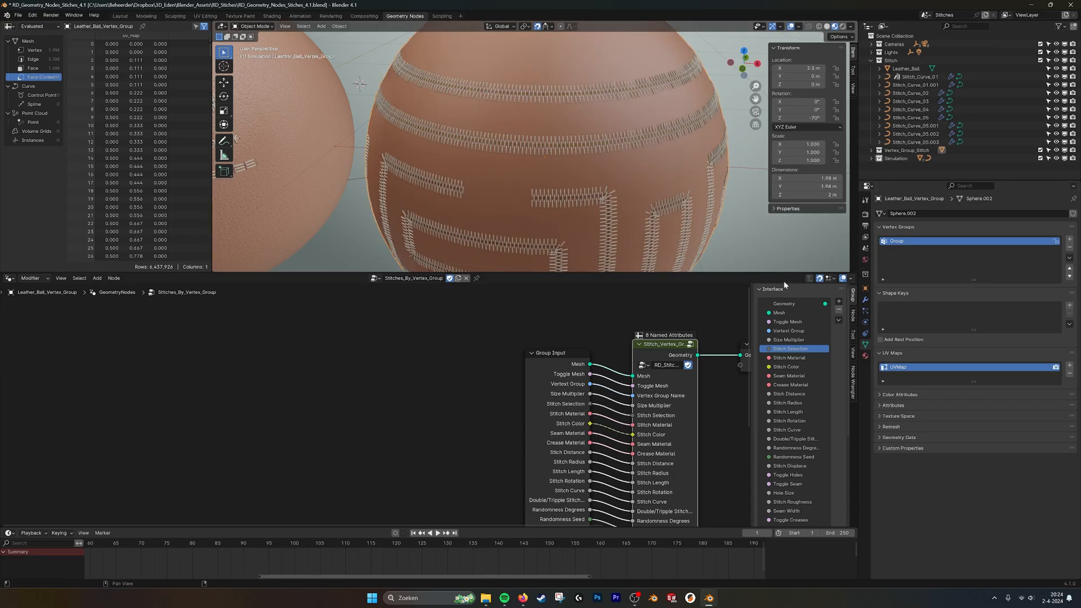
# - Show the ball's stitch modifier with its Tripple Tangent style list, then bring up the other Blender files
pyautogui.click(866, 298)
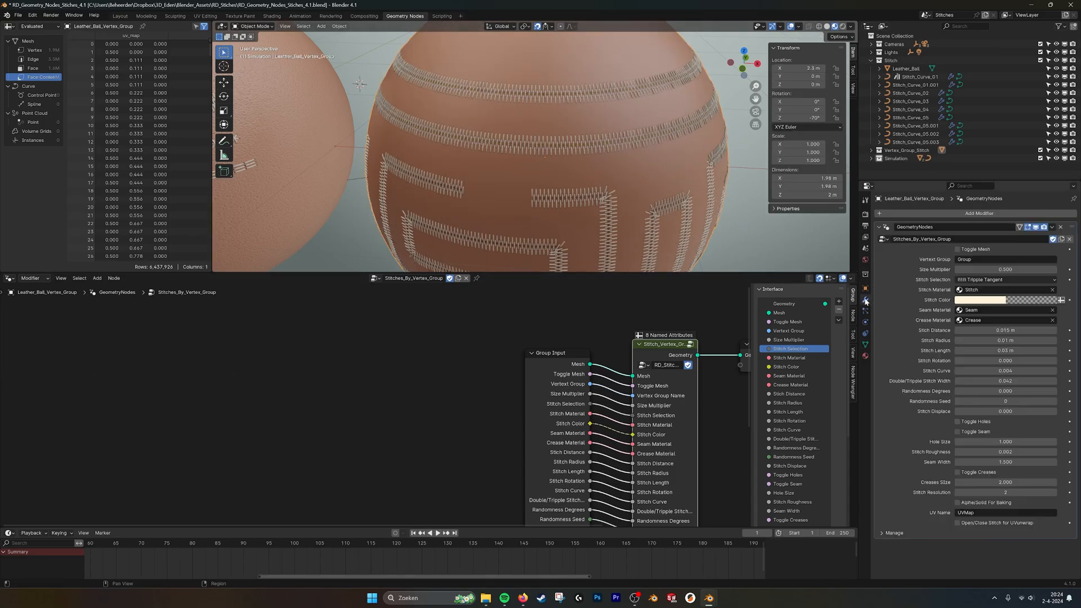
pyautogui.click(1004, 280)
pyautogui.scroll(-3, 520, 211)
pyautogui.keyDown('shift'); pyautogui.moveTo(520, 210); pyautogui.dragTo(550, 180, button='middle'); pyautogui.keyUp('shift')
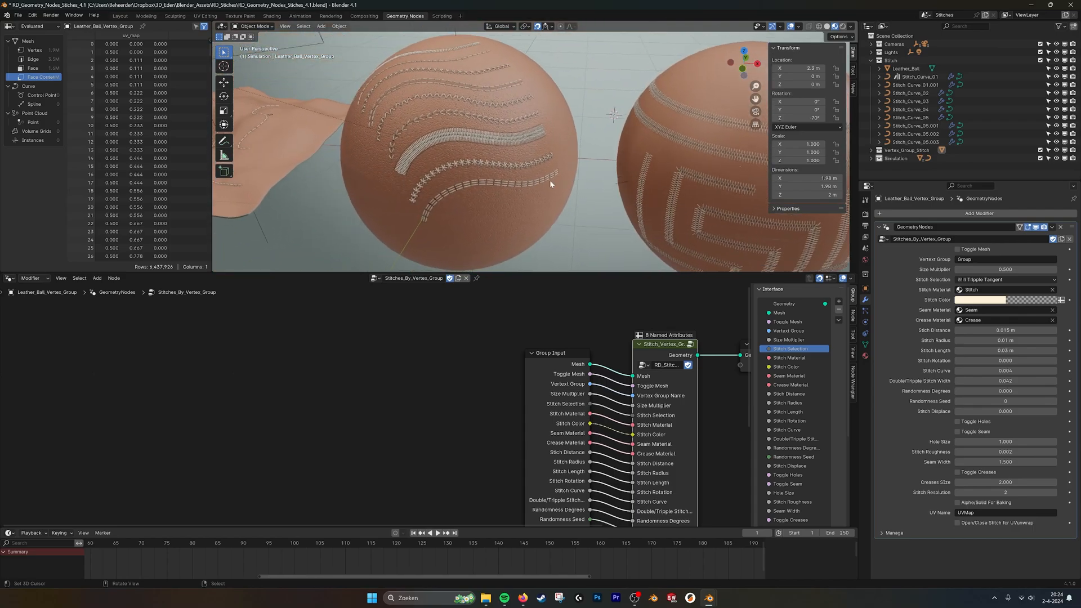
pyautogui.click(707, 599)
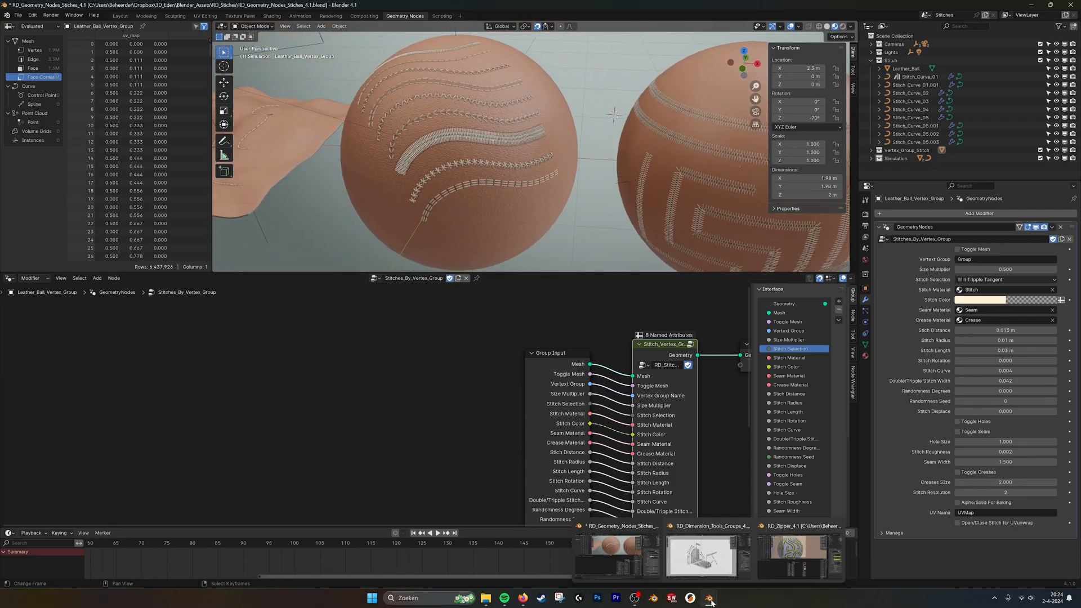
# - Switch to the zipper scene and orbit around the zipper sphere
pyautogui.click(801, 554)
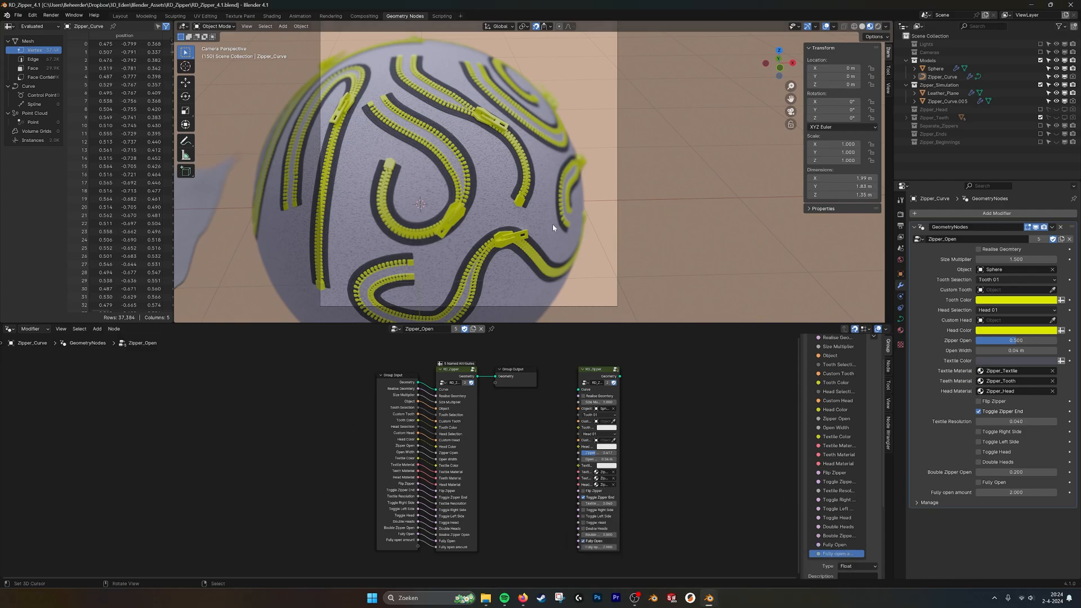
pyautogui.scroll(-3, 575, 195)
pyautogui.moveTo(640, 324); pyautogui.dragTo(641, 471)
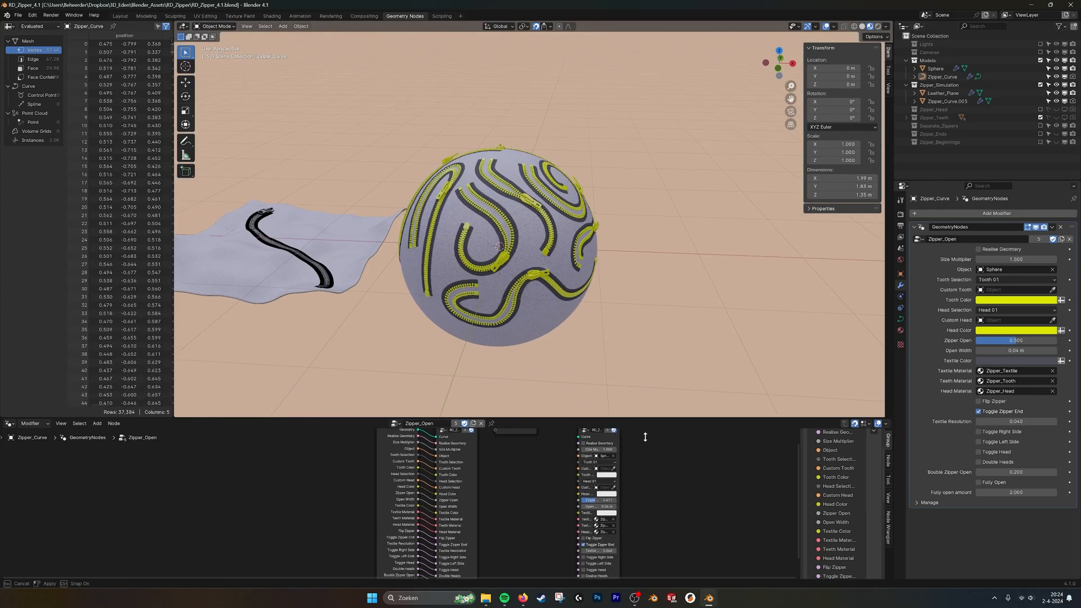
pyautogui.scroll(4, 609, 291)
pyautogui.scroll(2, 608, 291)
pyautogui.moveTo(608, 292)
pyautogui.mouseDown(button='middle')
pyautogui.moveTo(547, 262)
pyautogui.moveTo(648, 251)
pyautogui.mouseUp(button='middle')
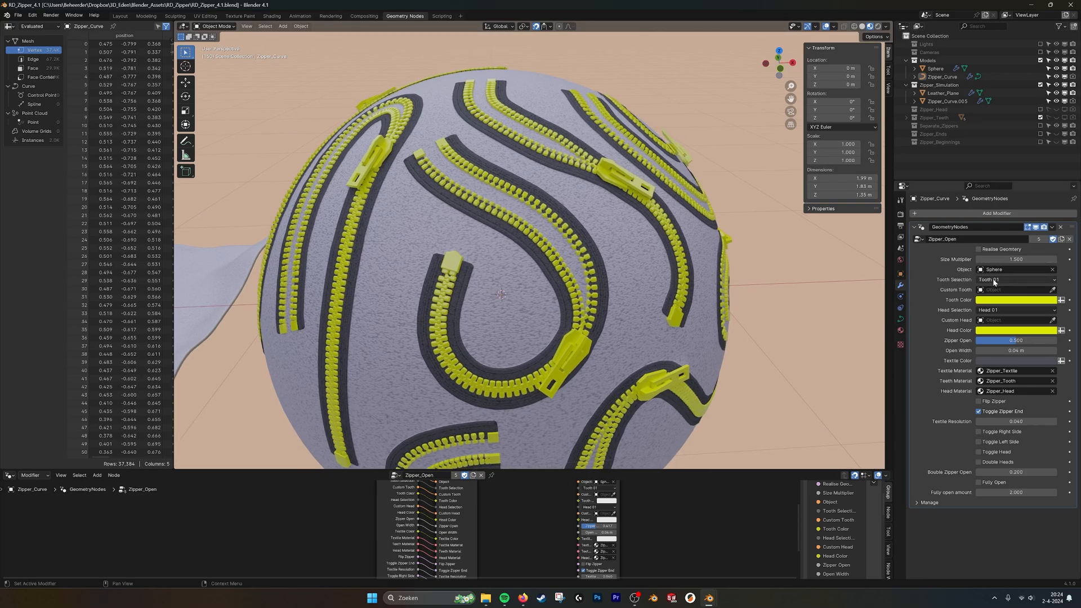
# - Cycle Tooth Selection through Tooth 02–05 and Custom, then restore Tooth 01 teeth
pyautogui.click(1014, 279)
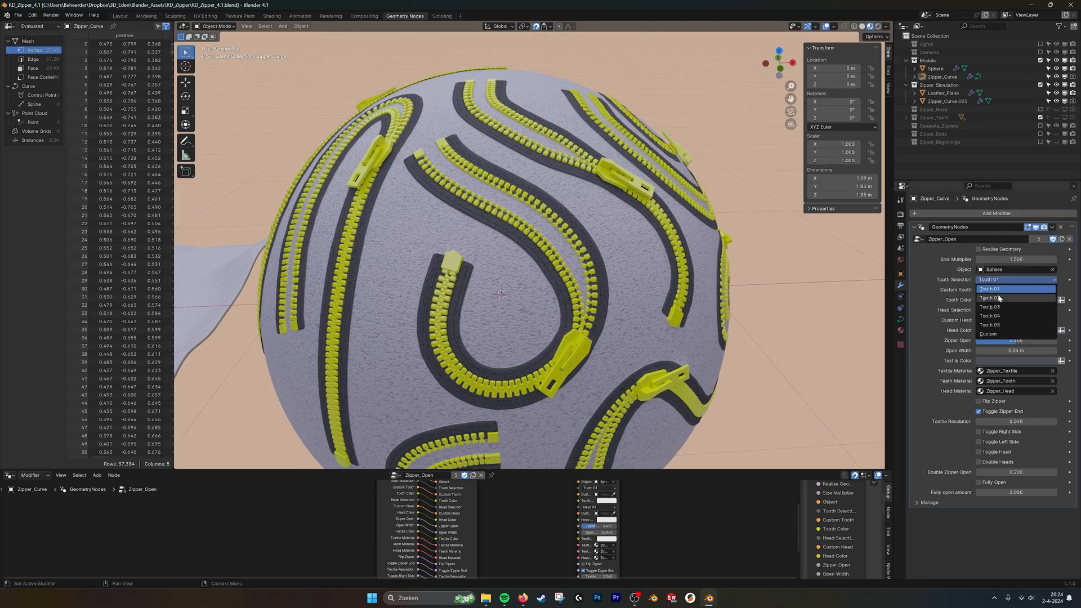
pyautogui.click(999, 298)
pyautogui.click(1018, 279)
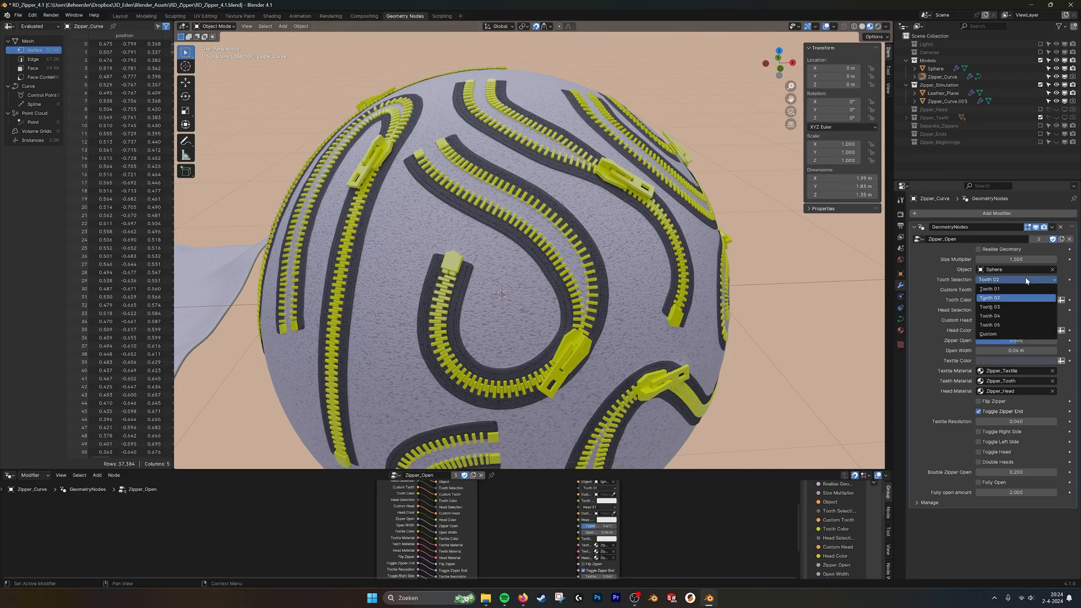
pyautogui.click(1018, 307)
pyautogui.click(1020, 279)
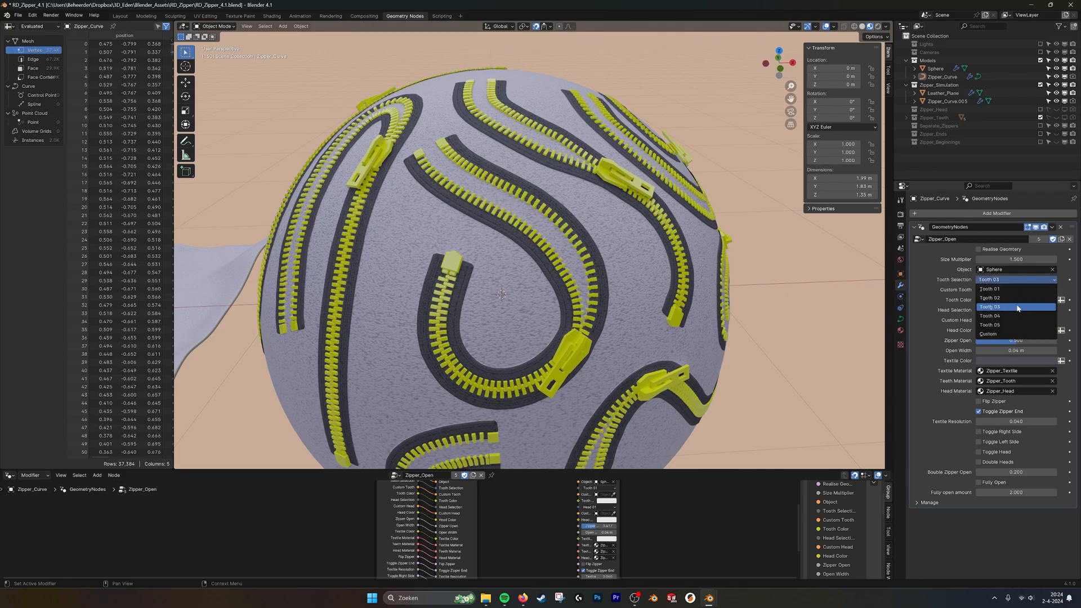
pyautogui.click(1016, 316)
pyautogui.click(1018, 269)
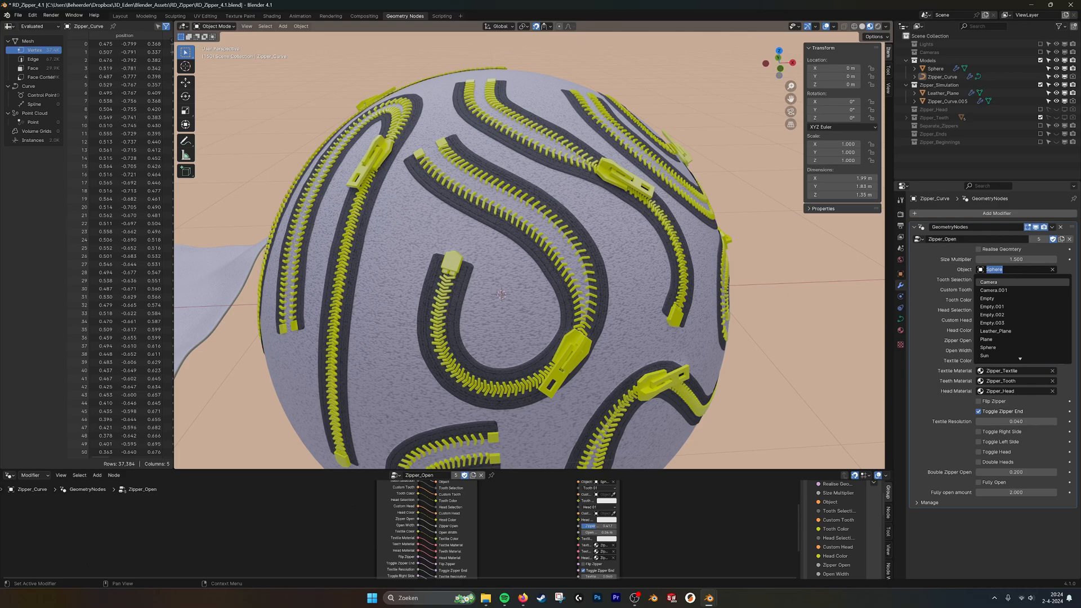
pyautogui.press('Escape')
pyautogui.click(1017, 279)
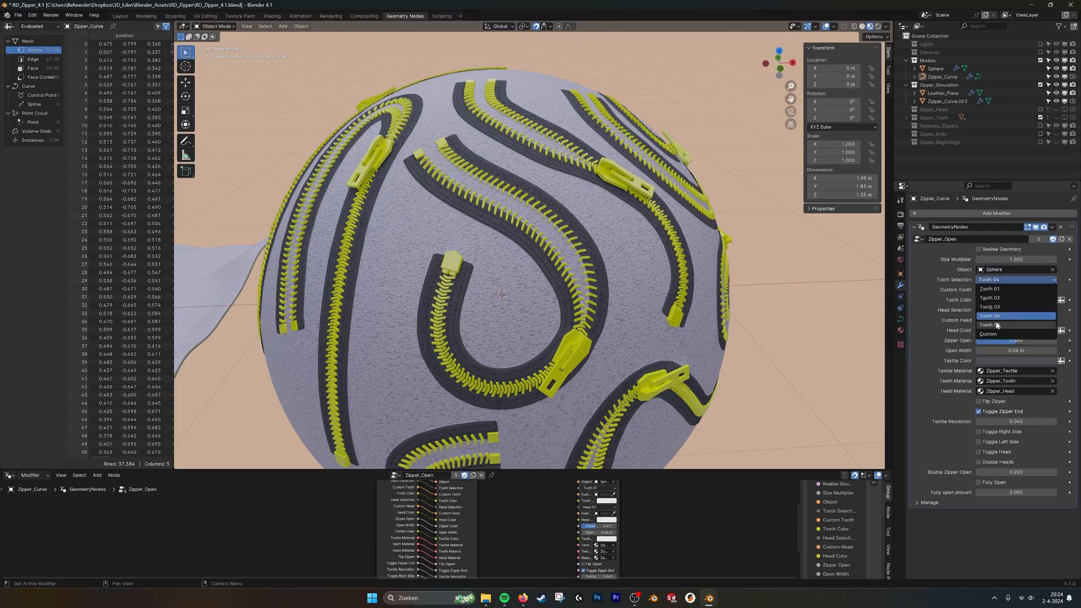
pyautogui.click(1017, 325)
pyautogui.click(1016, 280)
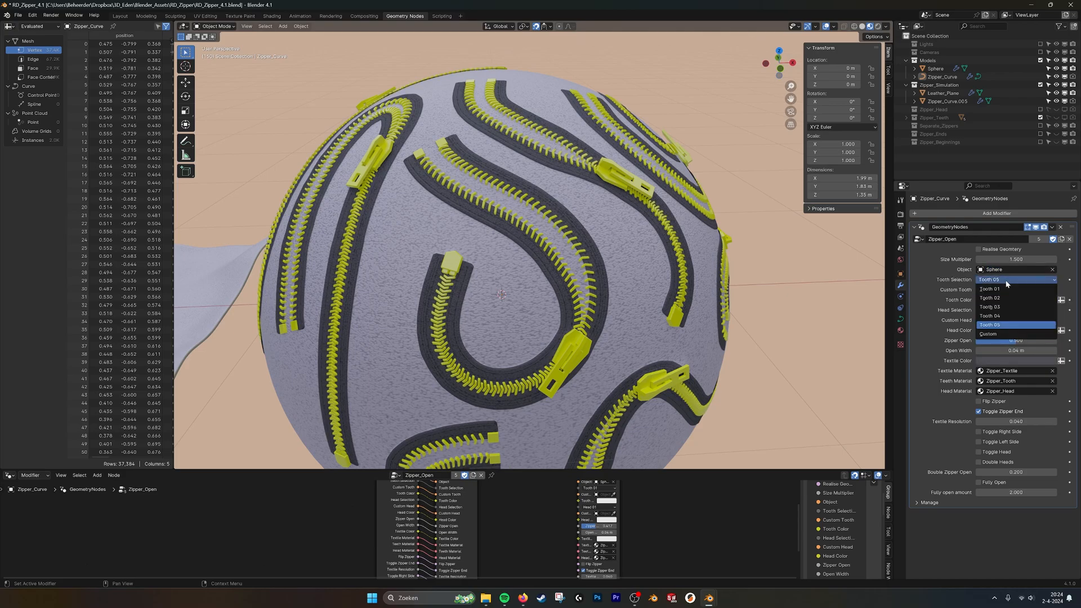
pyautogui.click(1000, 335)
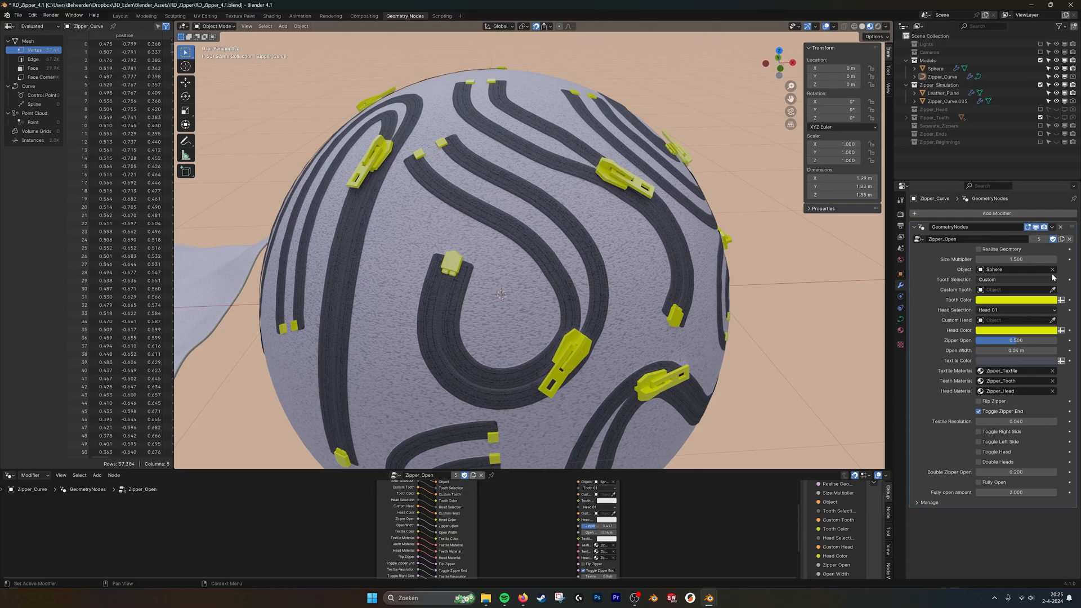
pyautogui.click(1031, 280)
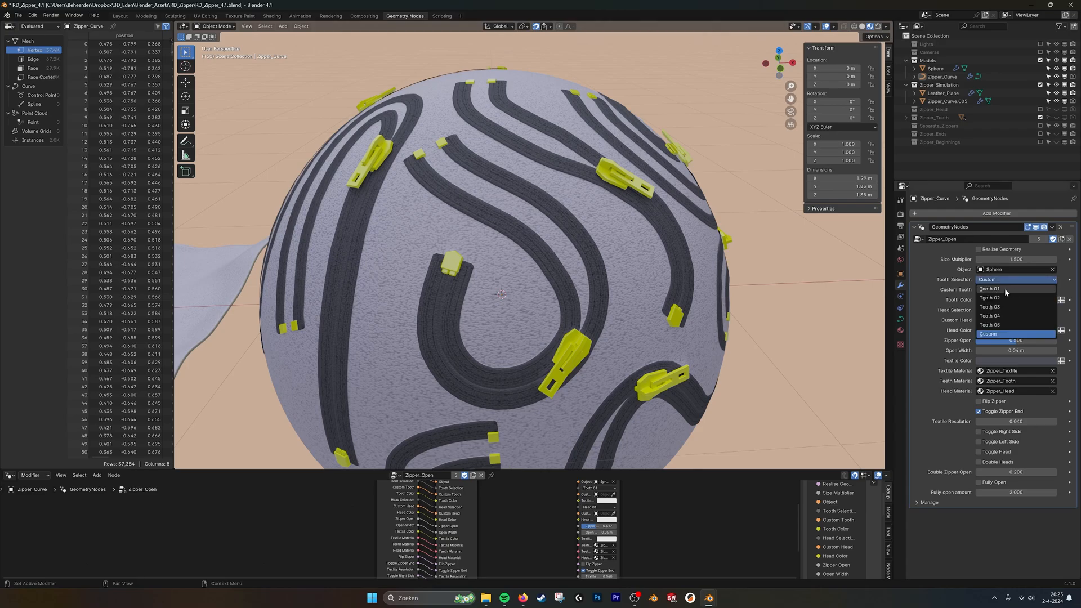
pyautogui.click(1004, 289)
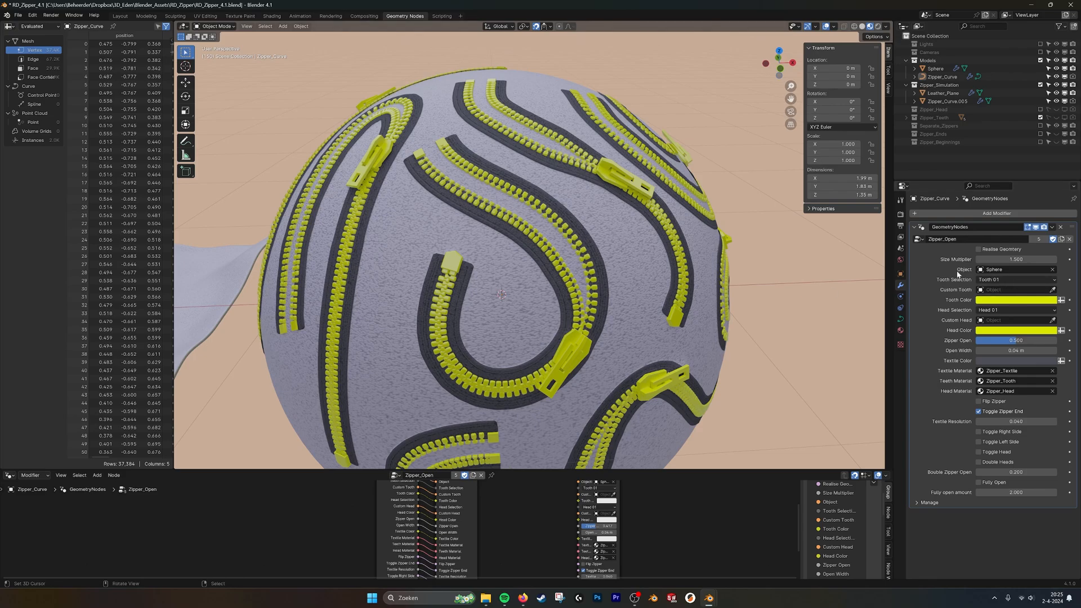
# - Cycle Head Selection through Head 02 and 03 and settle on Head 04 zipper pulls
pyautogui.click(1005, 310)
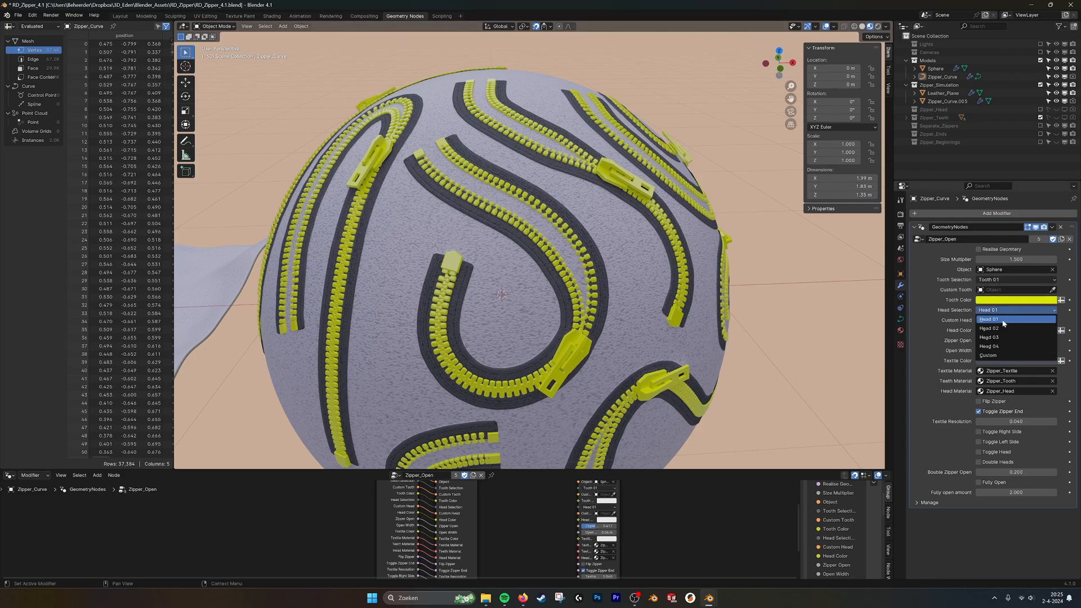
pyautogui.click(1002, 326)
pyautogui.click(1018, 310)
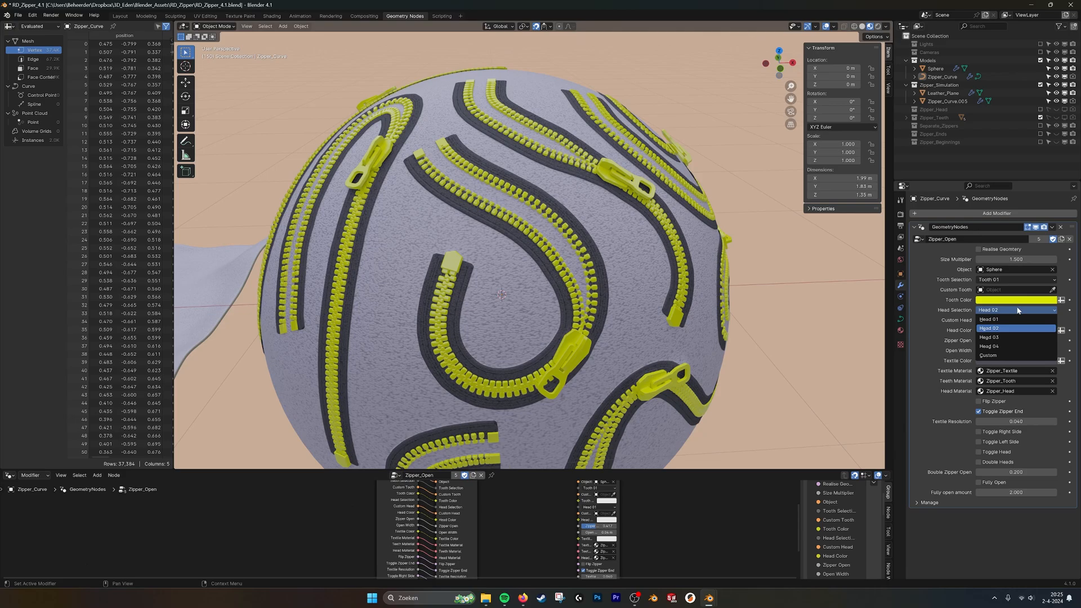
pyautogui.click(1006, 339)
pyautogui.click(1014, 310)
pyautogui.click(1005, 346)
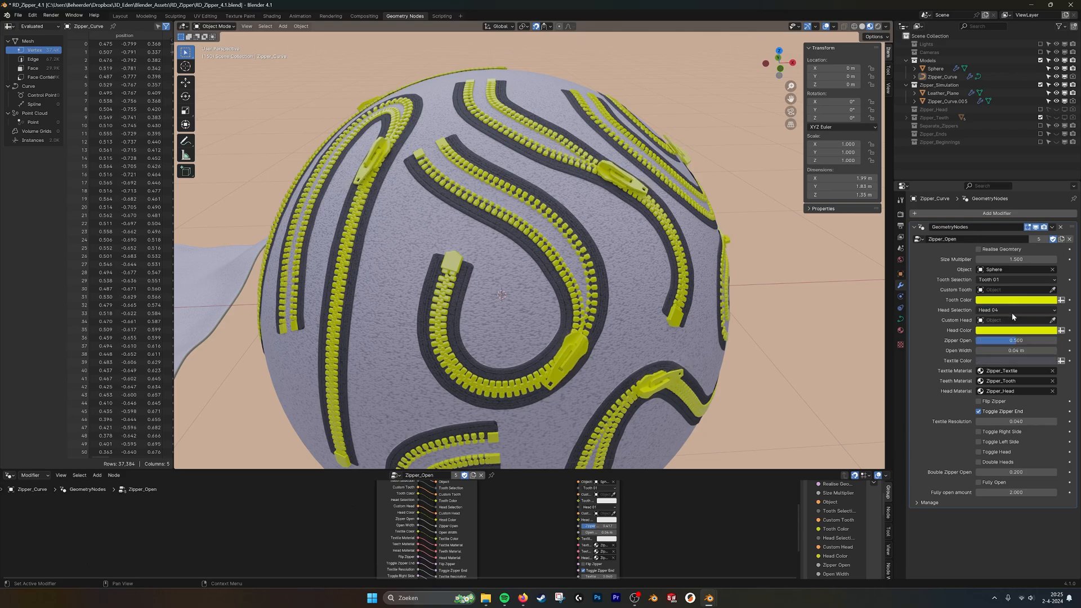
pyautogui.click(1012, 311)
pyautogui.click(998, 311)
# - Make the zipper teeth red and the zipper heads pink
pyautogui.moveTo(704, 286); pyautogui.dragTo(676, 279, button='middle')
pyautogui.scroll(2, 621, 259)
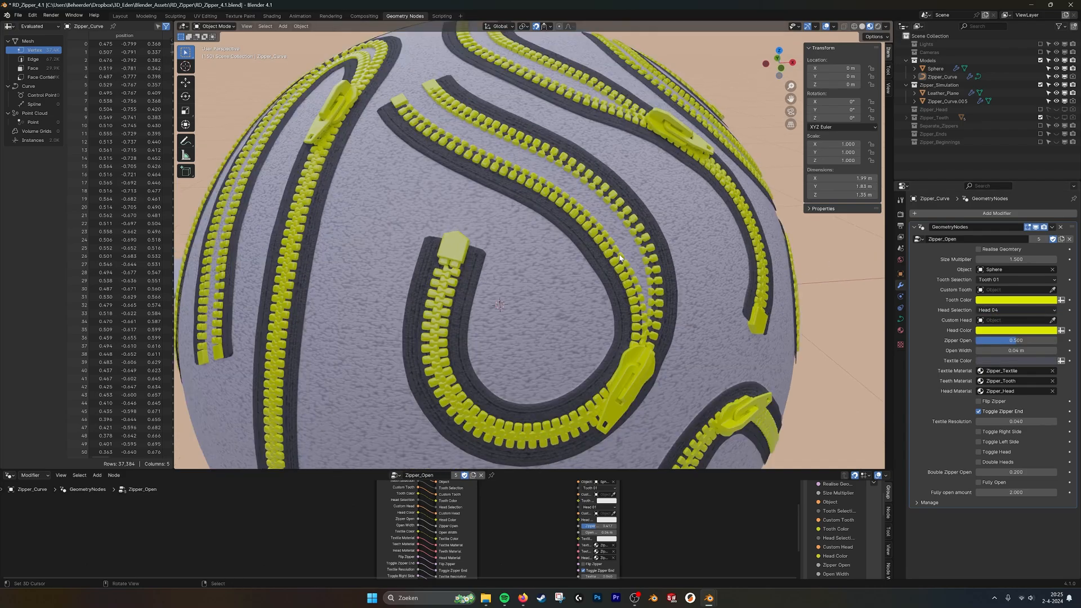
pyautogui.scroll(-2, 621, 259)
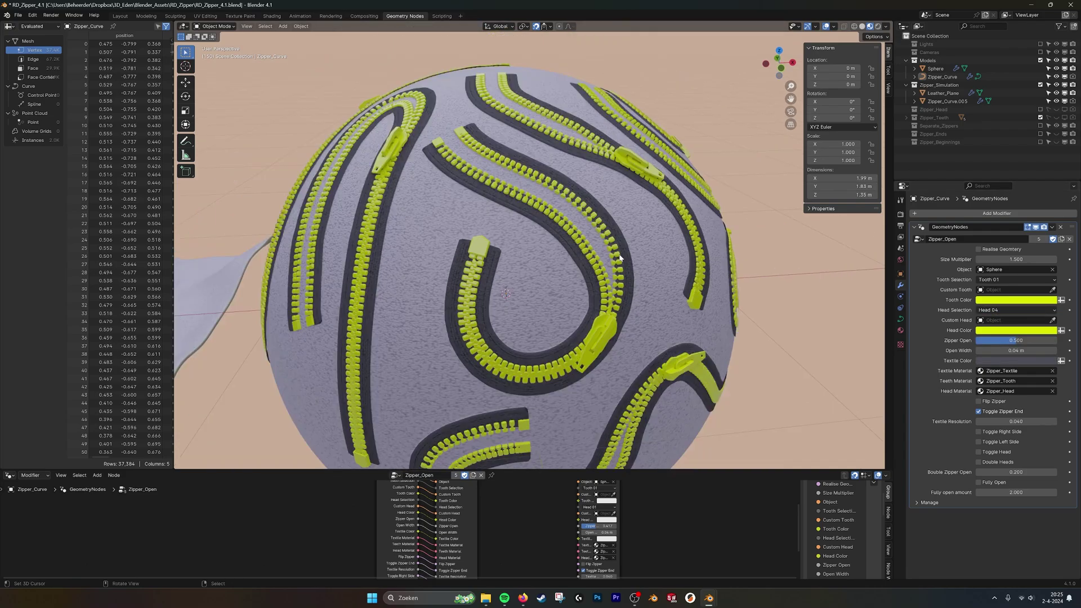
pyautogui.click(1009, 300)
pyautogui.moveTo(1005, 202); pyautogui.dragTo(1032, 212)
pyautogui.click(929, 253)
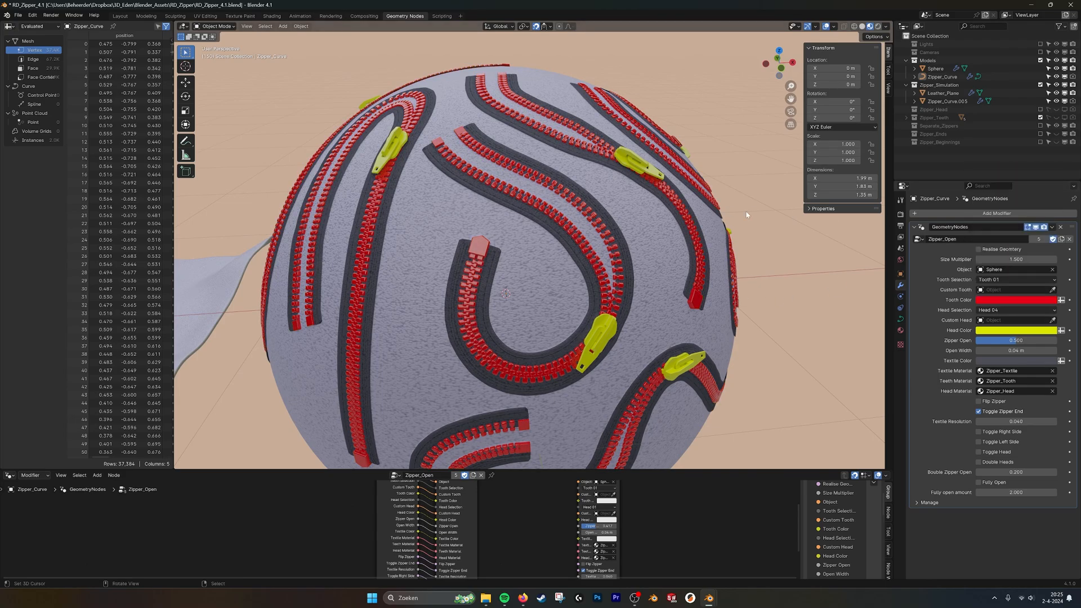
pyautogui.click(1017, 330)
pyautogui.moveTo(1024, 252); pyautogui.dragTo(1031, 263)
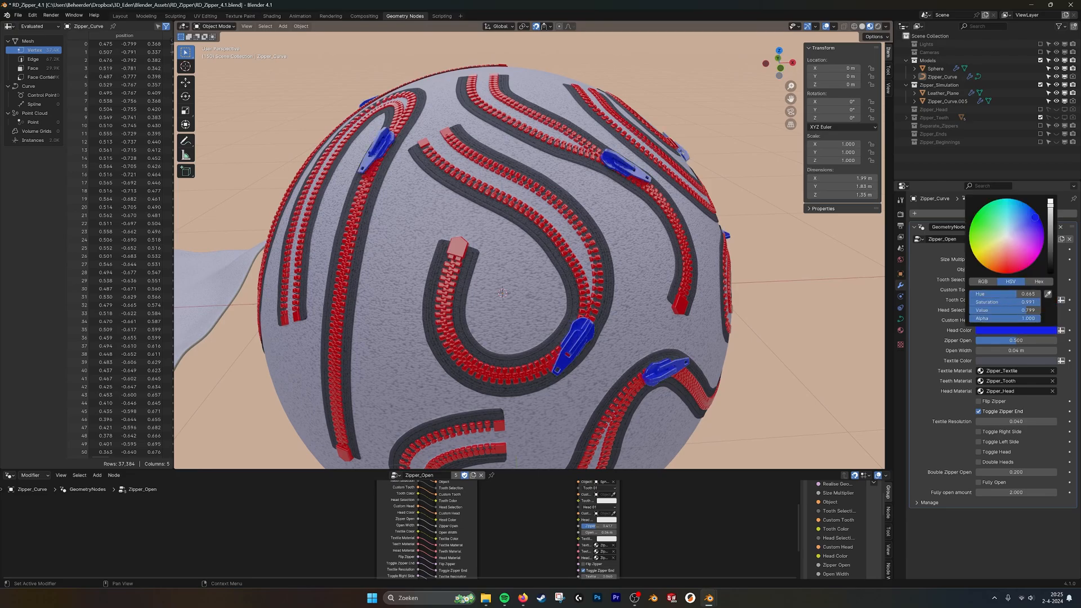
pyautogui.moveTo(1026, 224); pyautogui.dragTo(1017, 219)
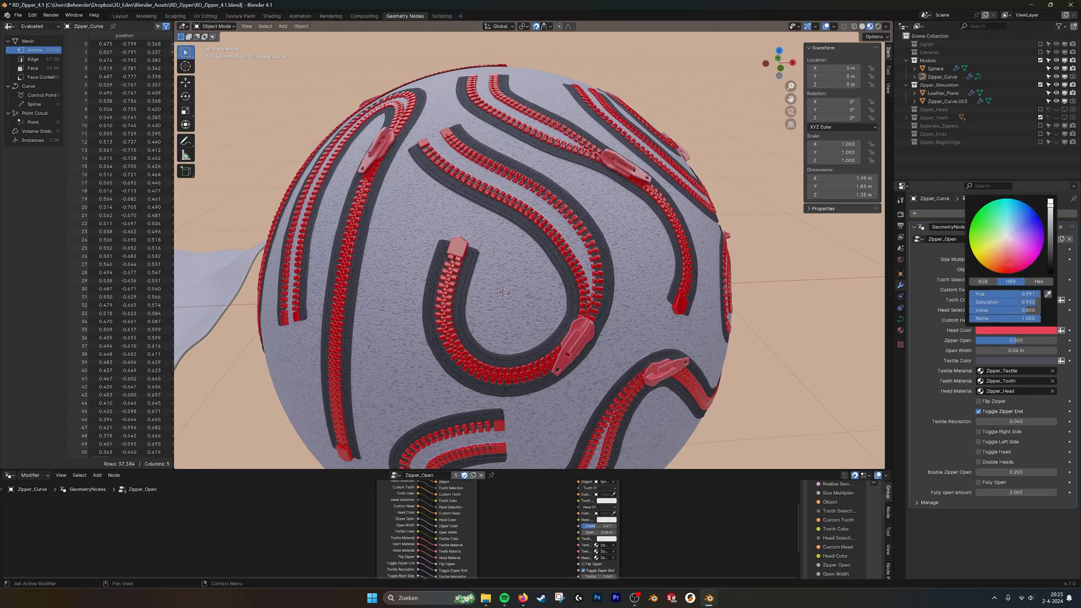
pyautogui.click(818, 364)
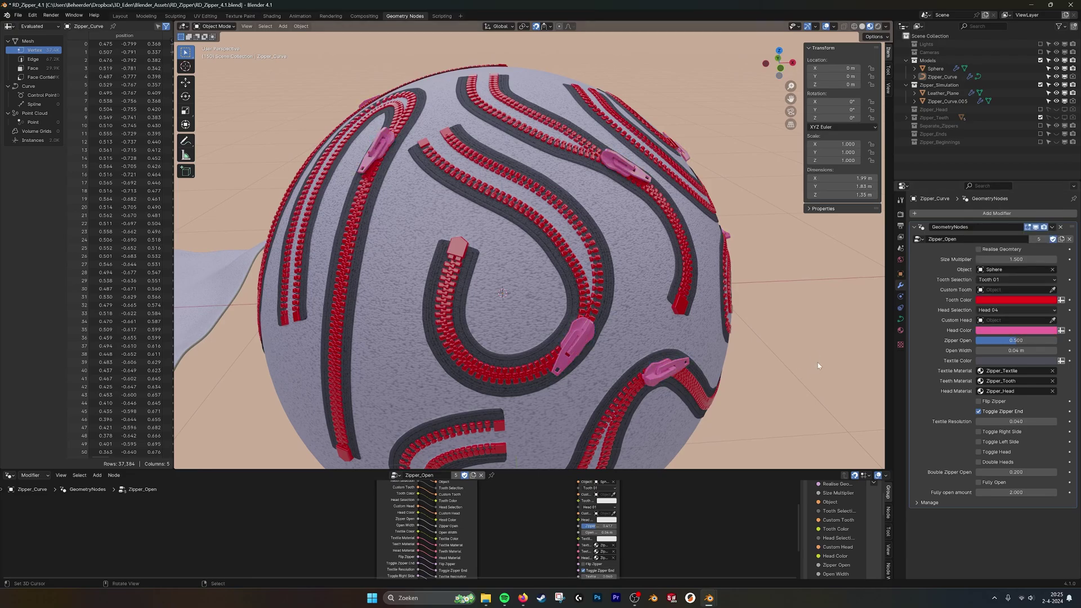
# - Change the zipper textile colour from olive to a light orange
pyautogui.click(1012, 362)
pyautogui.moveTo(1012, 267); pyautogui.dragTo(1036, 262)
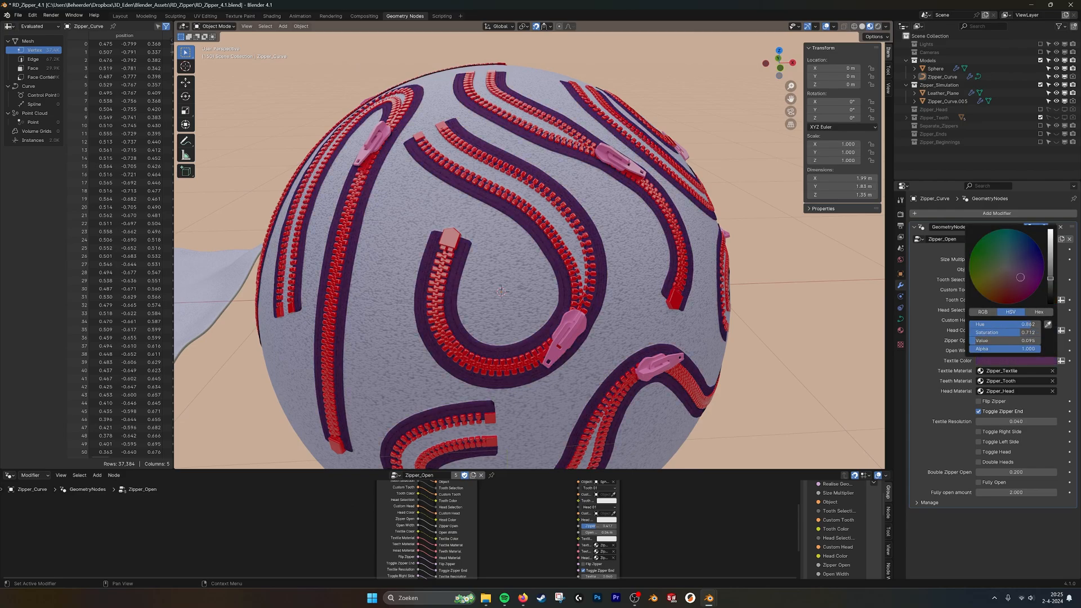
pyautogui.click(980, 289)
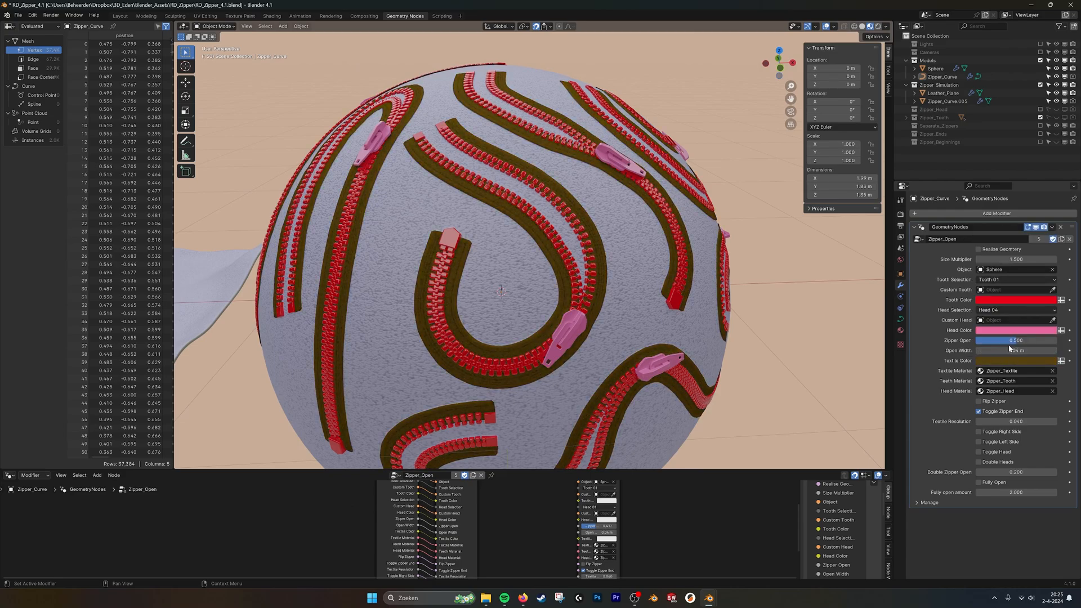
pyautogui.click(1019, 361)
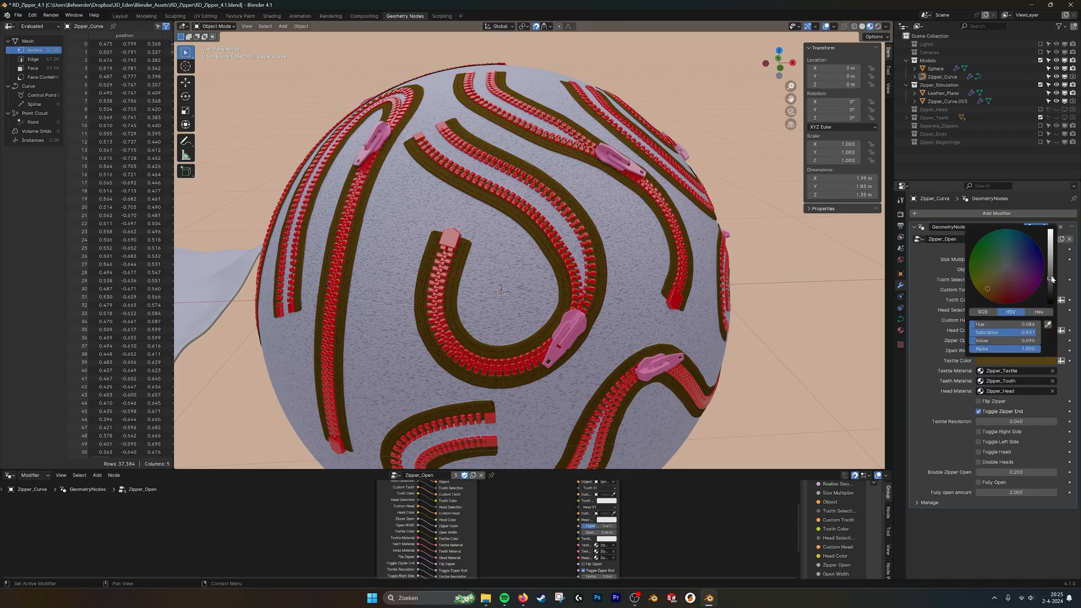
pyautogui.moveTo(999, 268); pyautogui.dragTo(1050, 240)
pyautogui.moveTo(989, 287); pyautogui.dragTo(1009, 289)
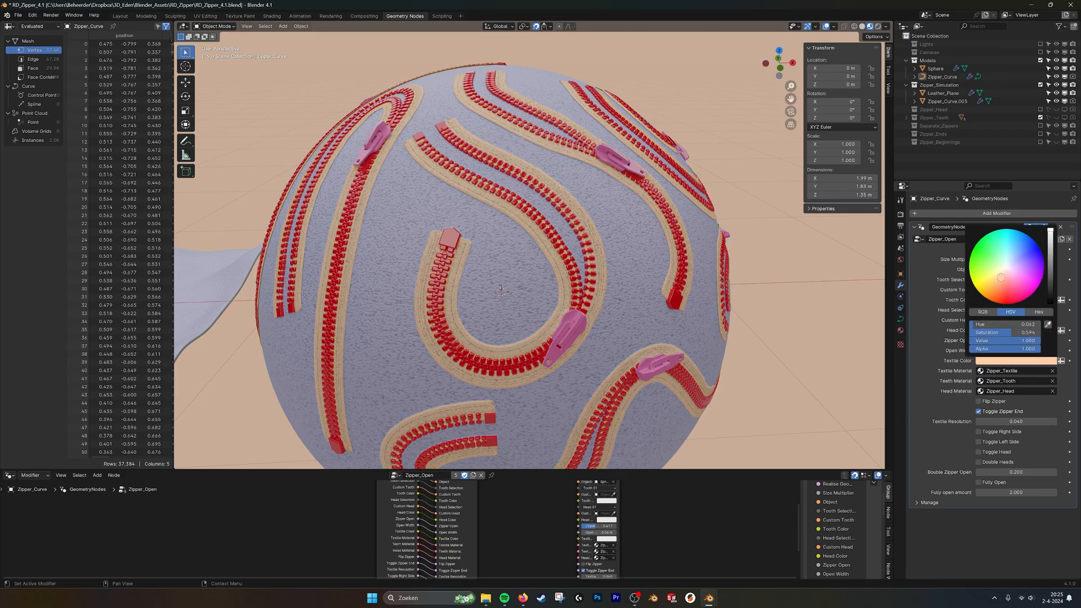
pyautogui.hotkey('ctrl', 'z')
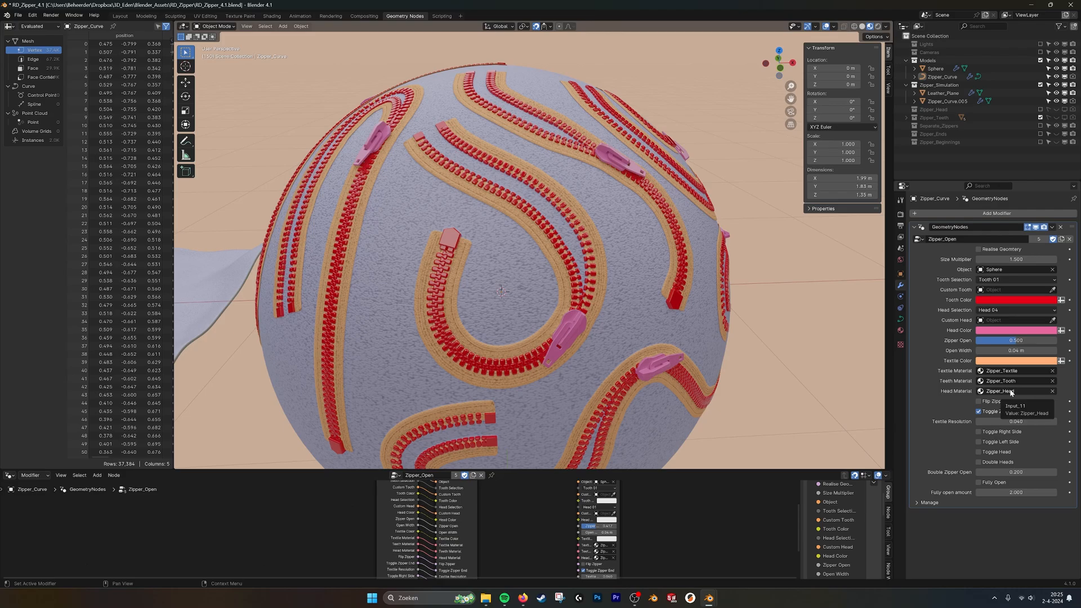
# - Try the Zipper_Silver teeth material, then undo back to the red teeth
pyautogui.click(1011, 392)
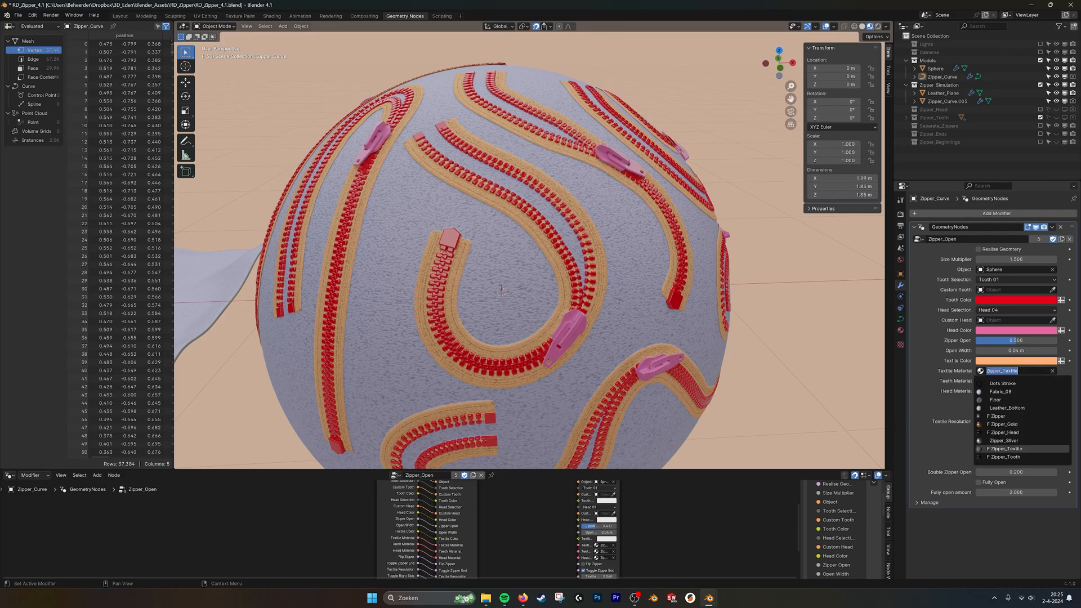
pyautogui.click(1005, 381)
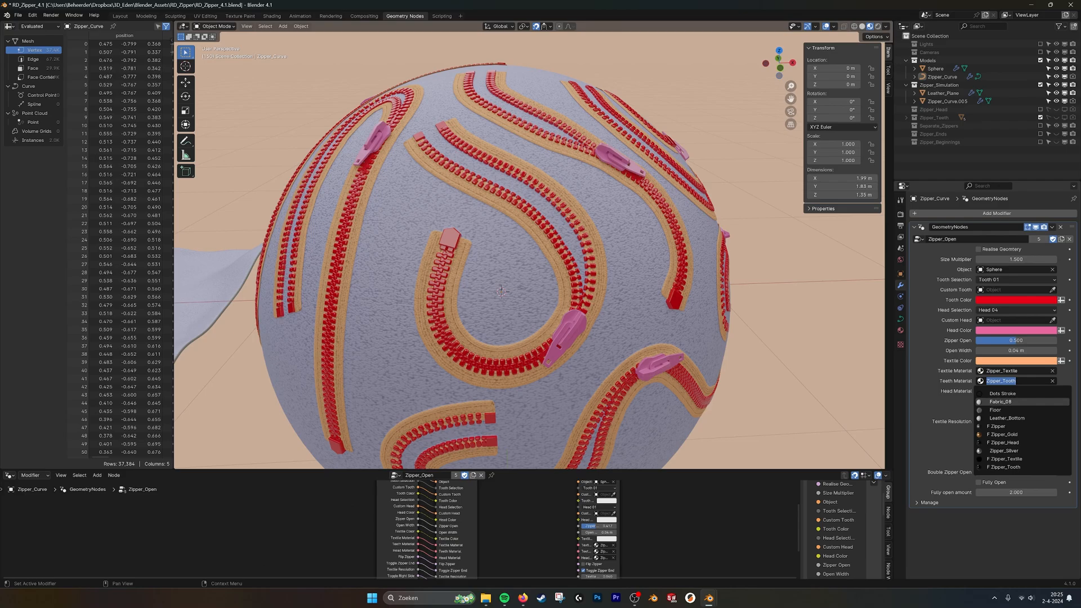
pyautogui.click(1005, 451)
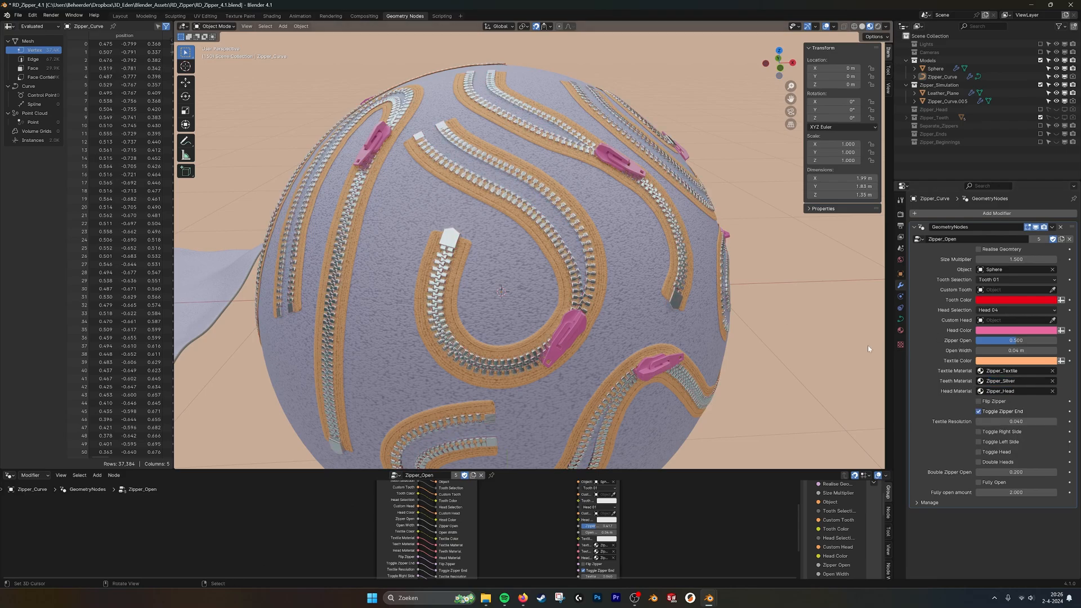
pyautogui.hotkey('ctrl', 'z')
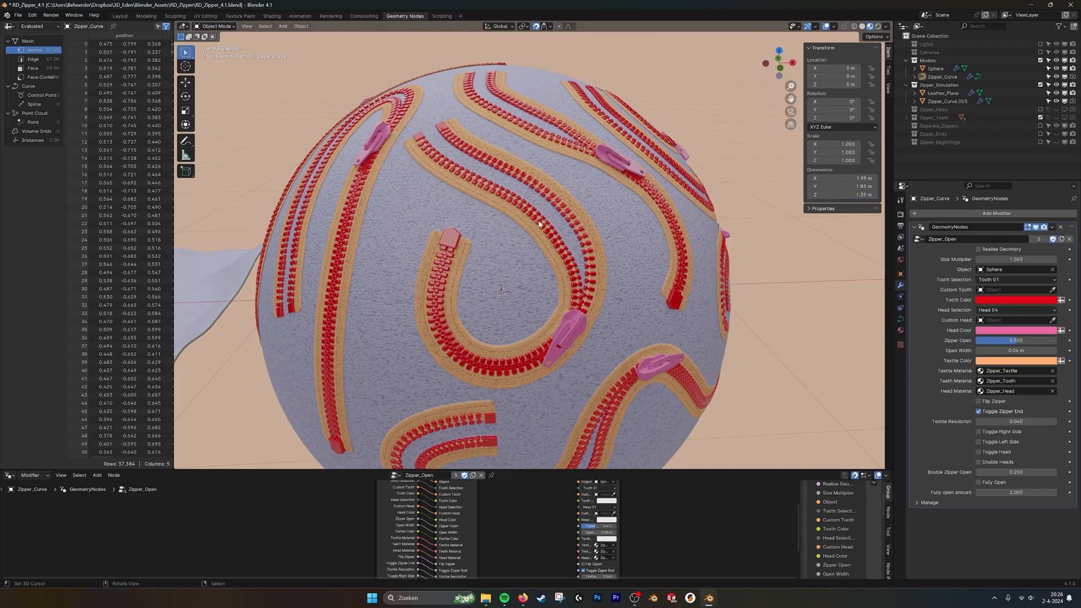
pyautogui.scroll(-3, 596, 261)
# - Orbit around the zippered sphere and switch to the dimension tools file
pyautogui.moveTo(596, 258); pyautogui.dragTo(597, 262, button='middle')
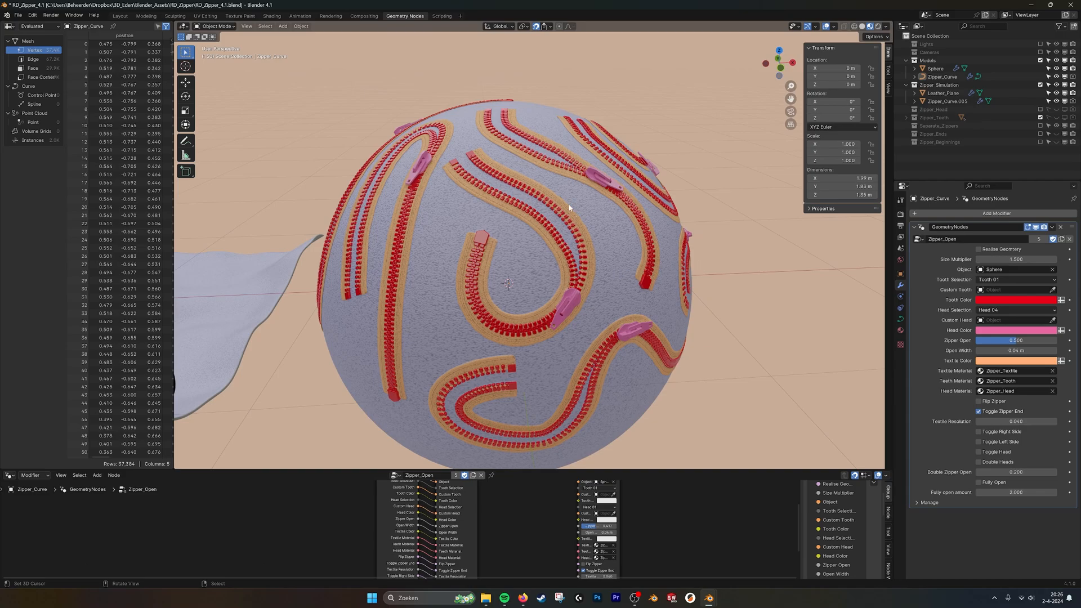
pyautogui.moveTo(570, 208); pyautogui.dragTo(541, 213, button='middle')
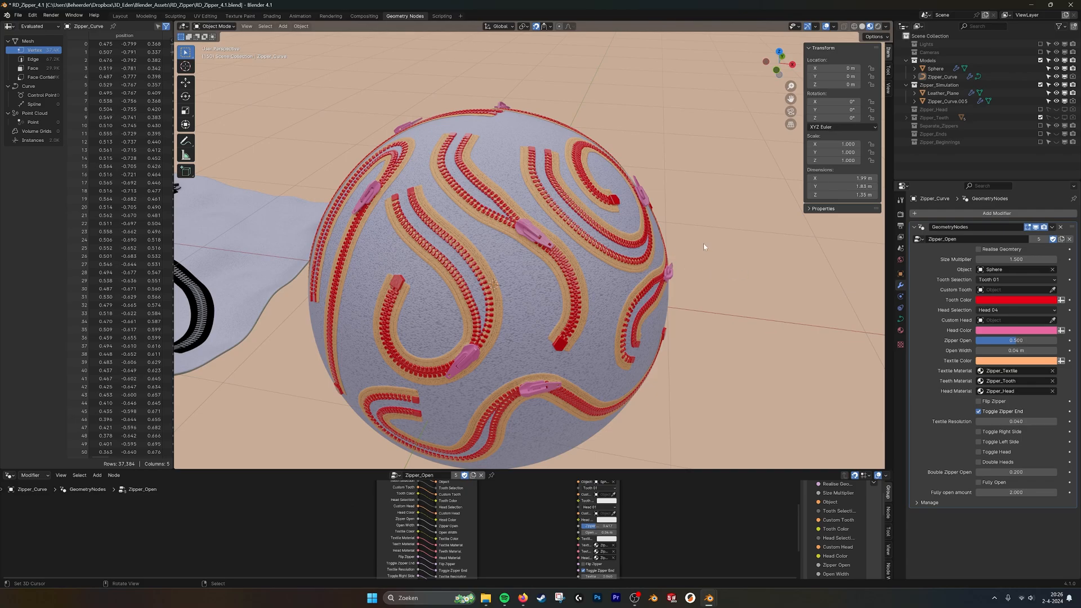
pyautogui.moveTo(708, 599)
pyautogui.click(708, 551)
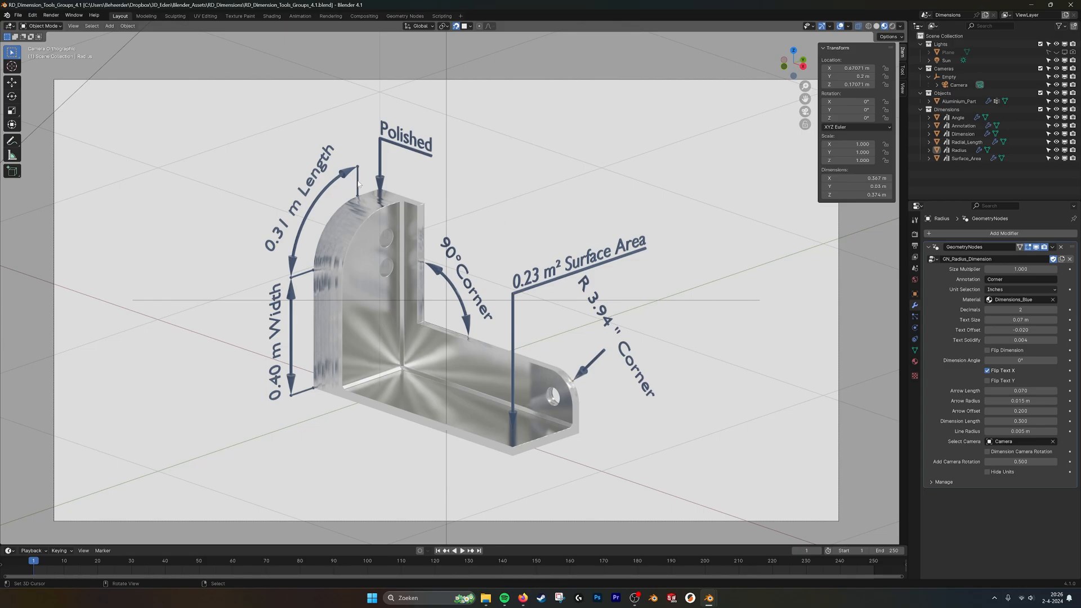
pyautogui.click(291, 272)
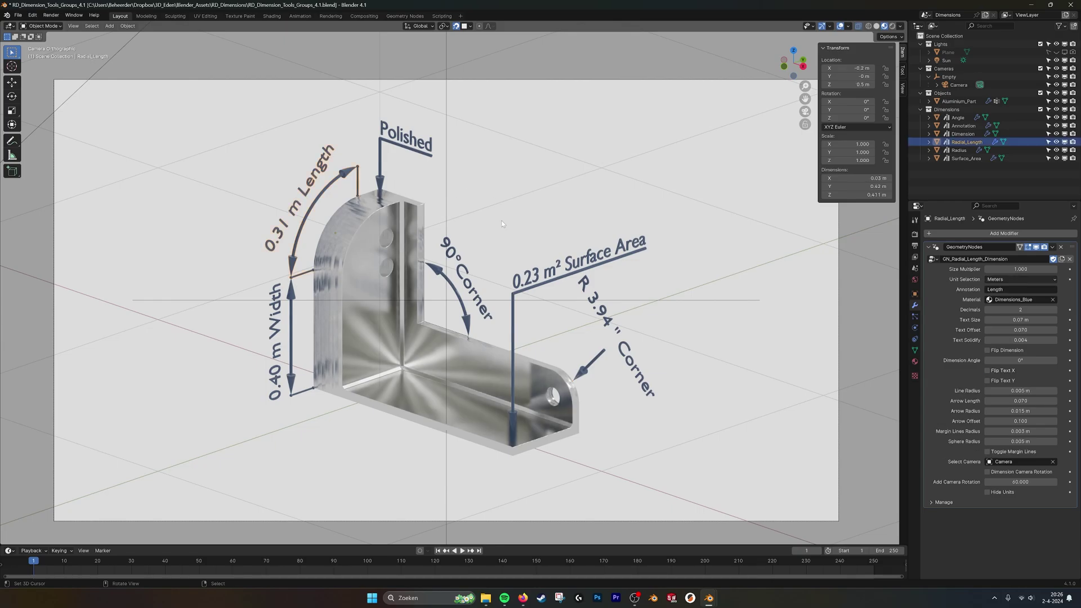
pyautogui.click(1027, 279)
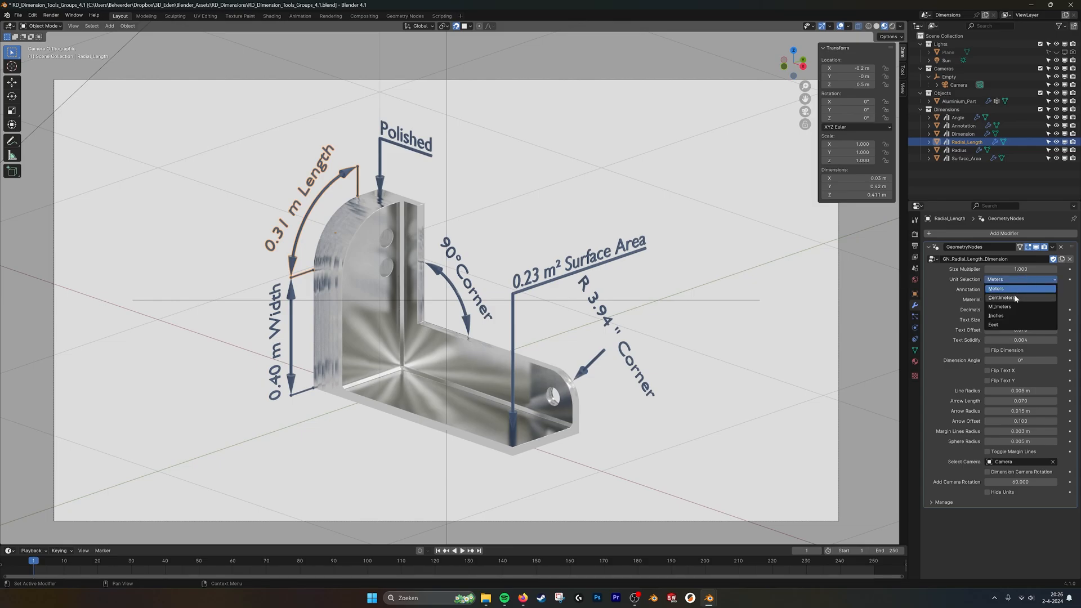
pyautogui.click(1016, 299)
pyautogui.click(1015, 279)
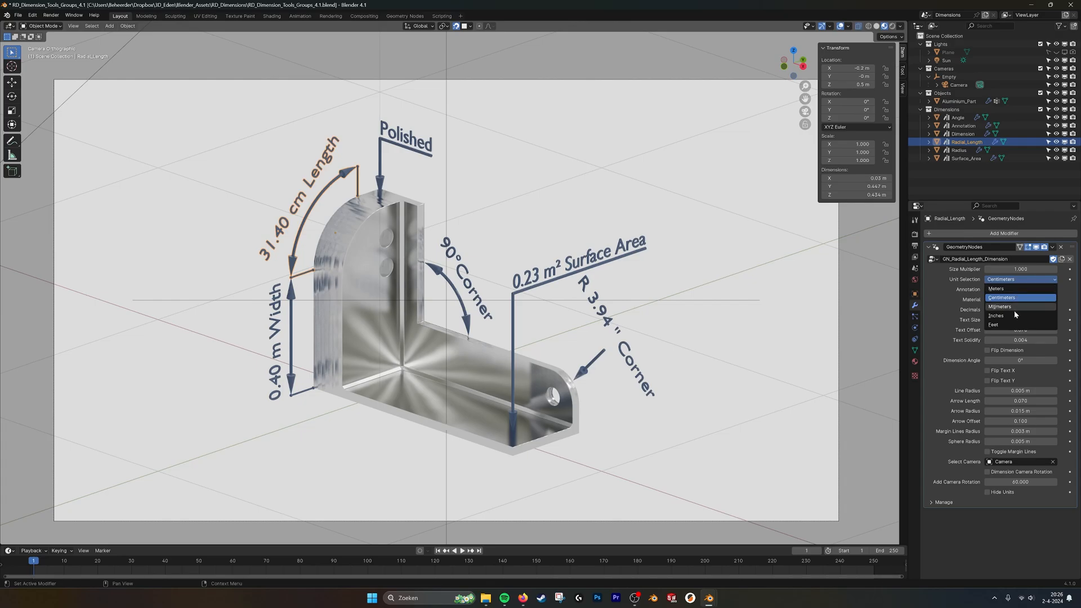
pyautogui.click(1014, 308)
pyautogui.click(1019, 280)
pyautogui.click(1015, 318)
pyautogui.click(1021, 281)
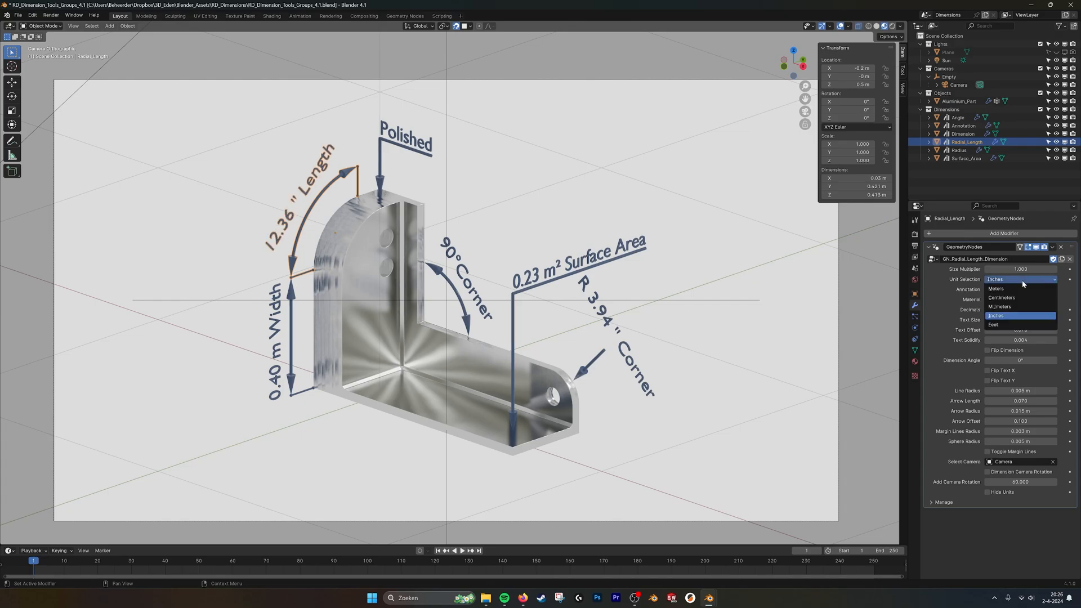
pyautogui.click(1016, 324)
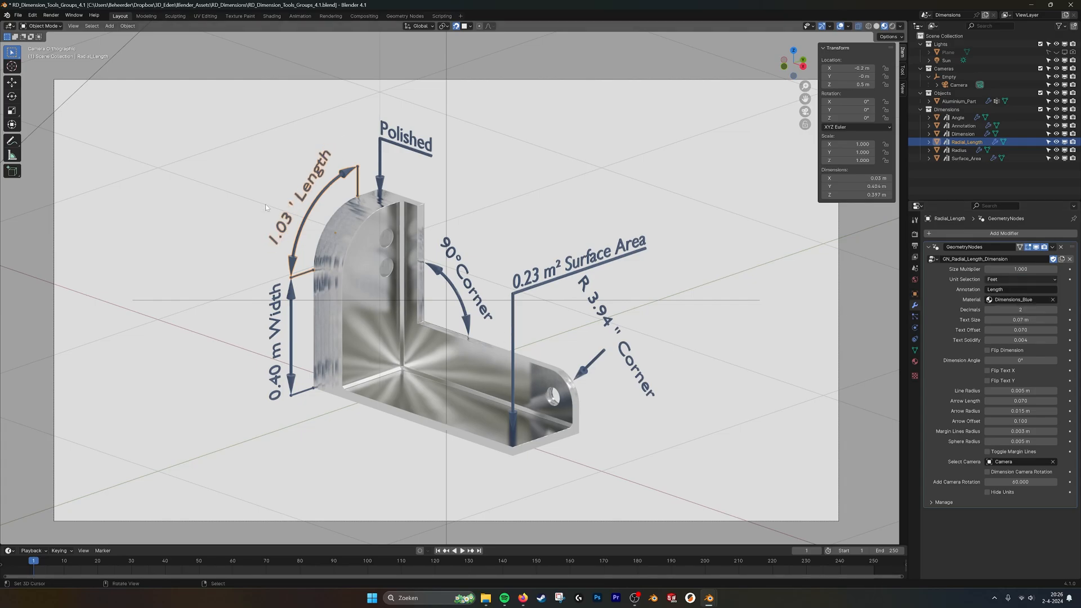
pyautogui.click(1019, 280)
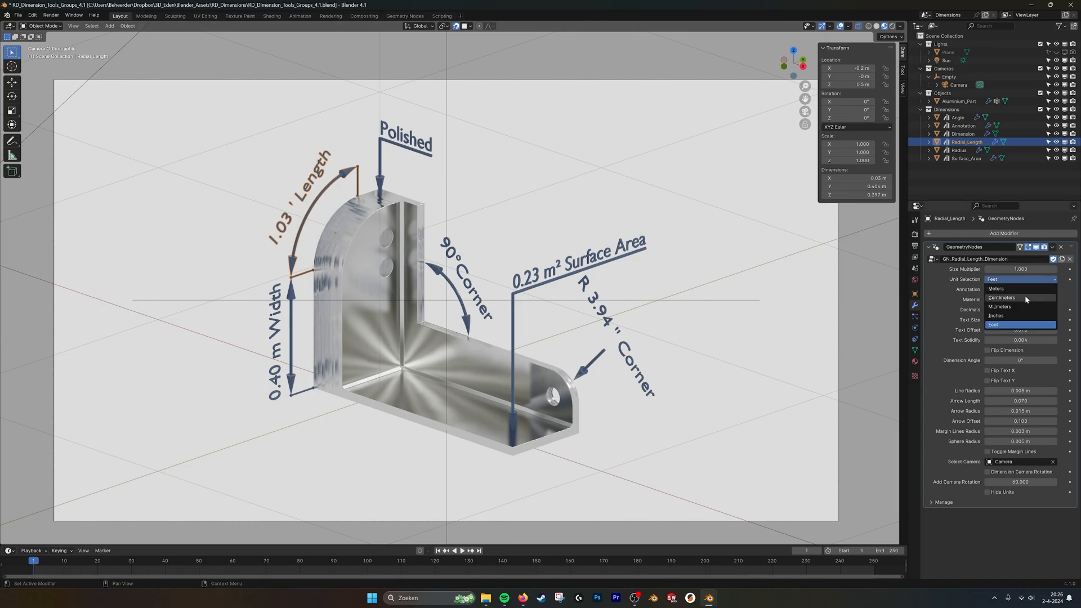
pyautogui.click(1027, 290)
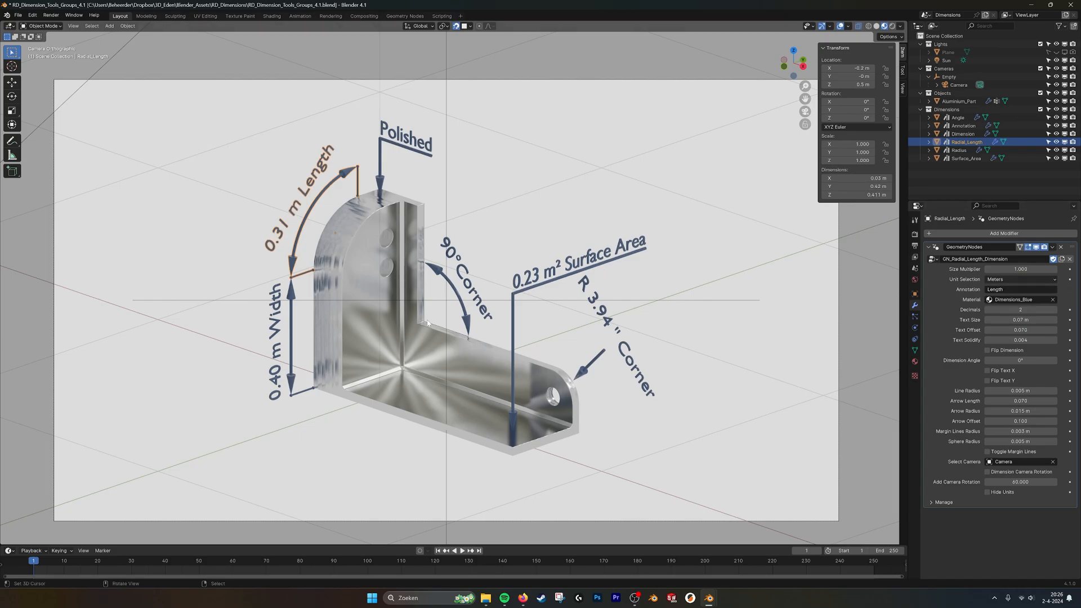
pyautogui.click(275, 317)
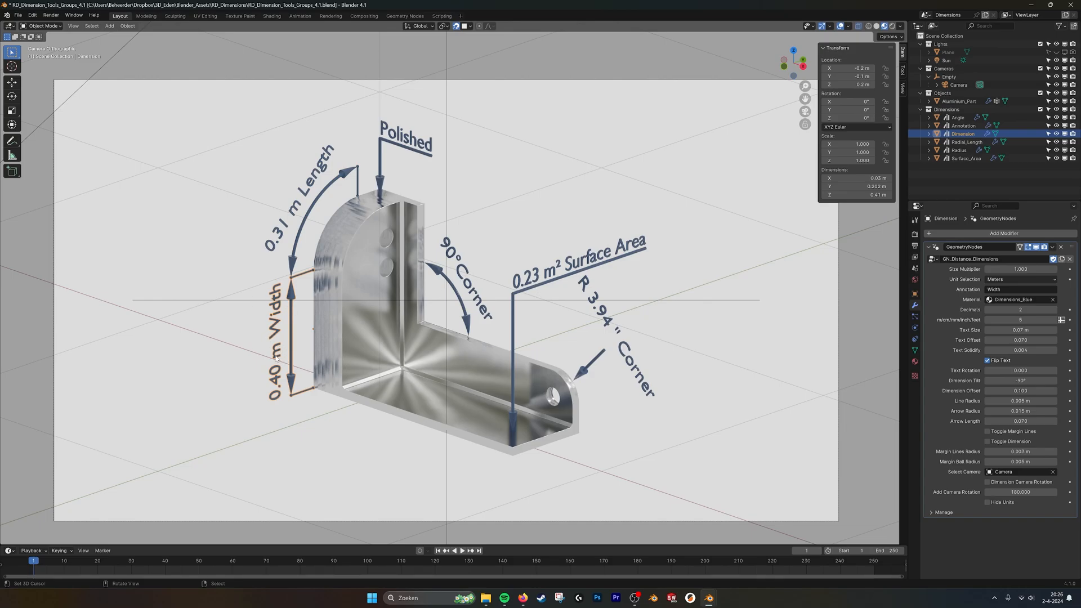
pyautogui.click(475, 279)
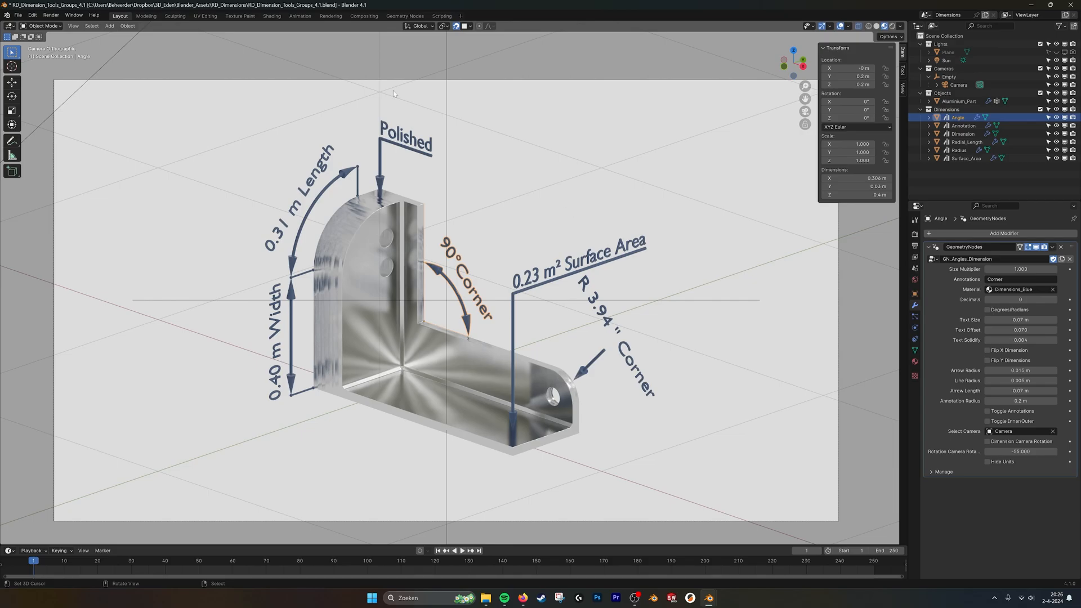
pyautogui.click(408, 144)
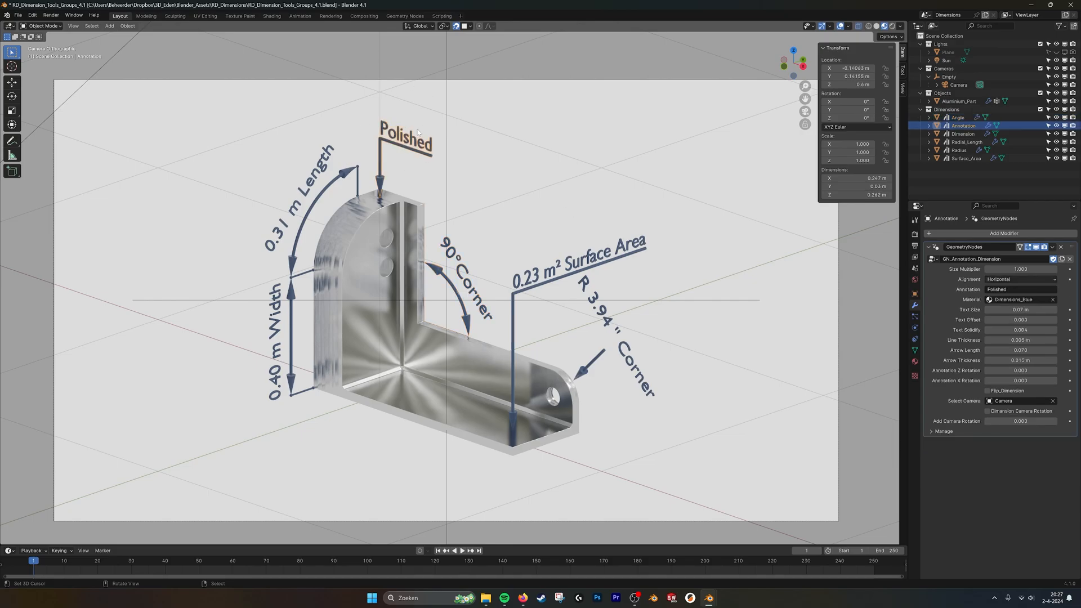
pyautogui.click(1010, 278)
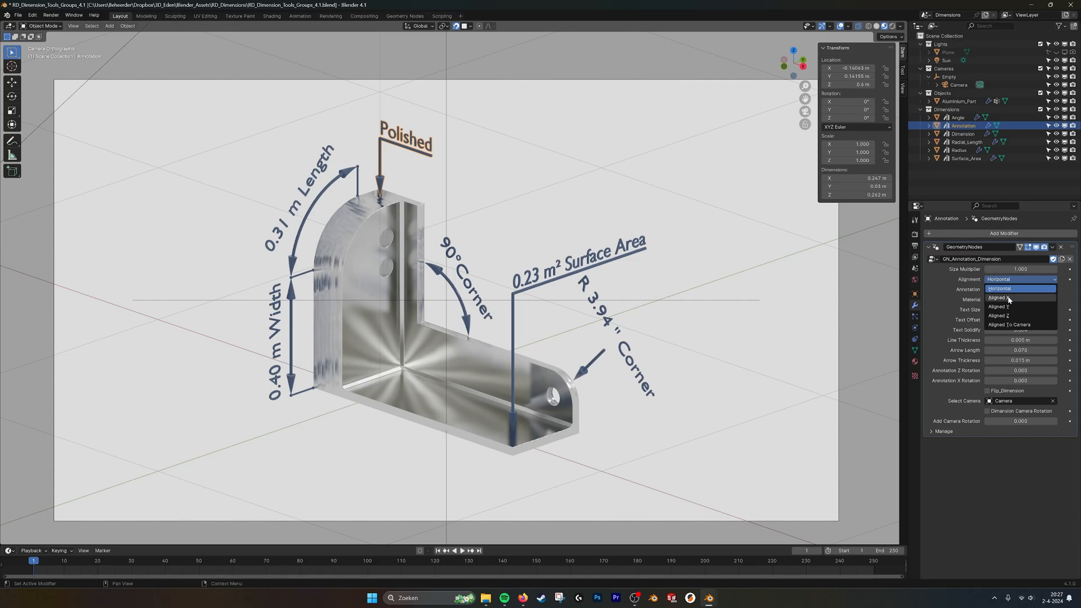
pyautogui.click(1008, 298)
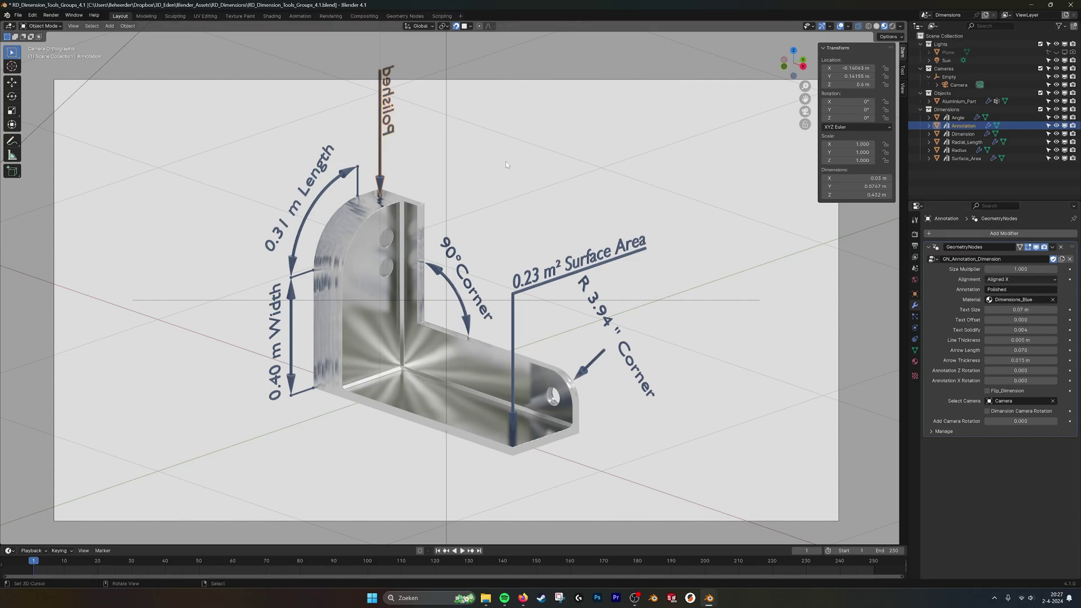
pyautogui.click(1013, 281)
pyautogui.click(1011, 304)
pyautogui.click(1021, 280)
pyautogui.click(1014, 313)
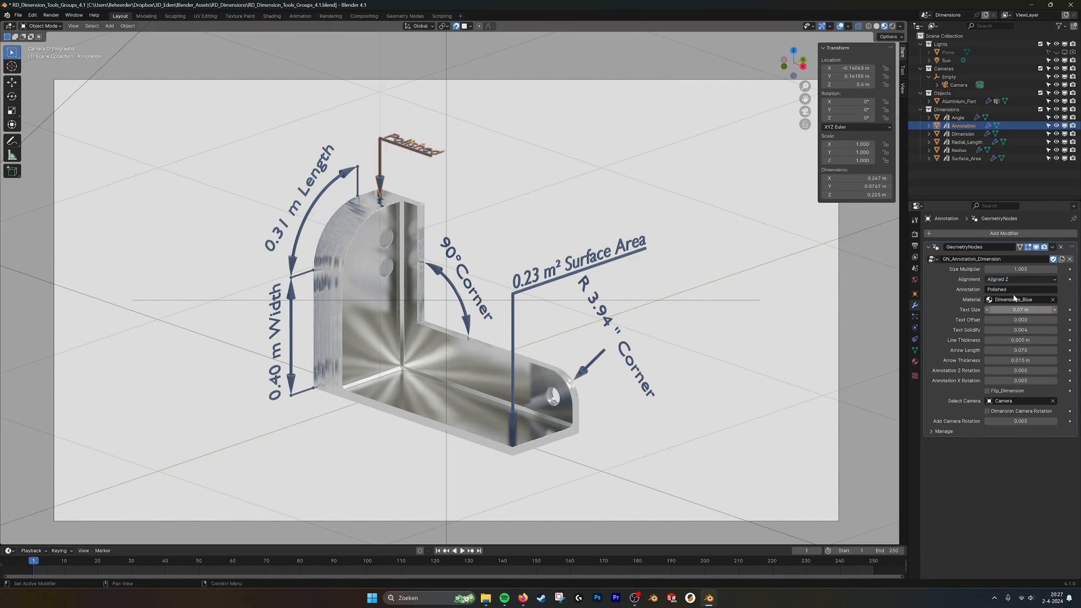
pyautogui.click(1016, 279)
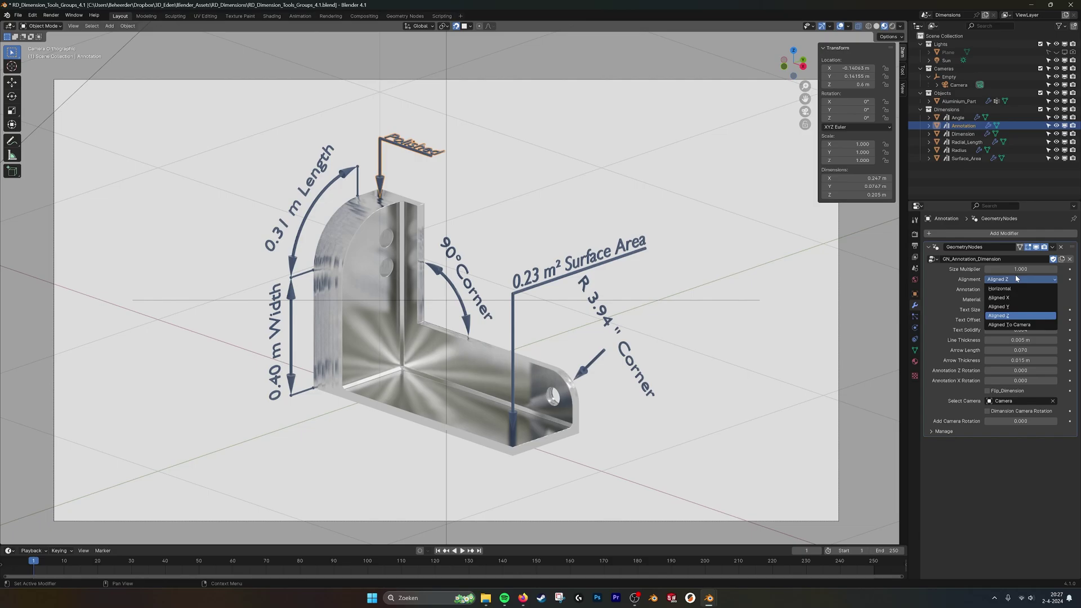
pyautogui.click(1010, 325)
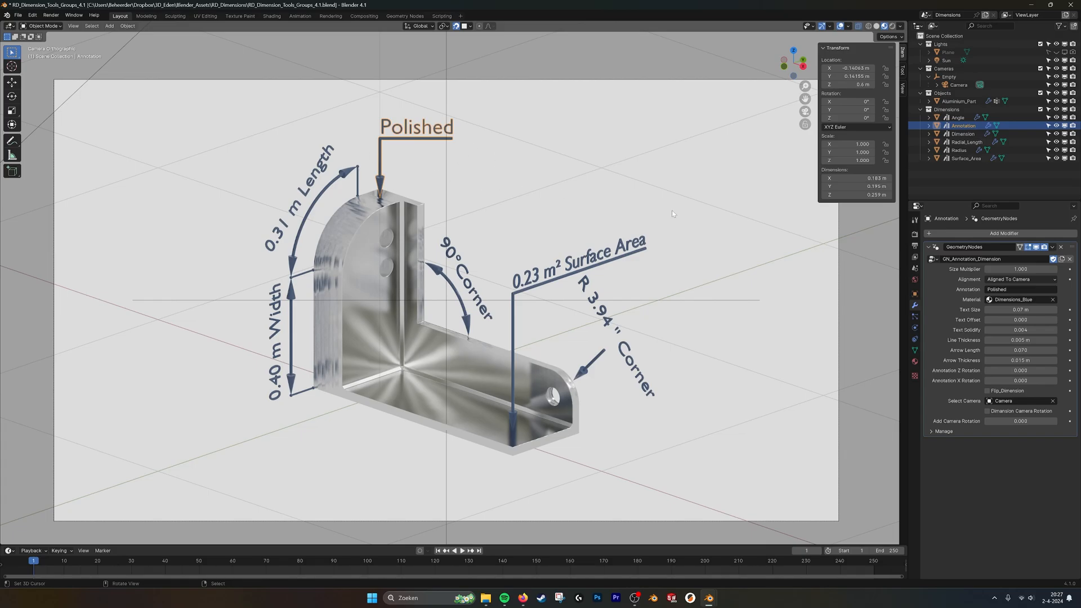
pyautogui.click(1021, 279)
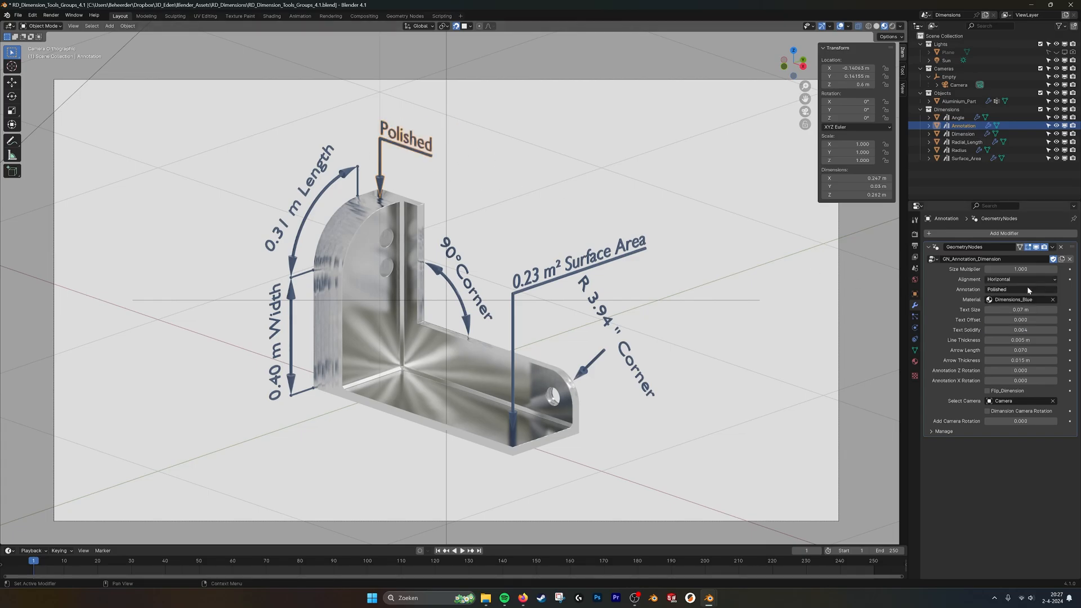
pyautogui.click(579, 257)
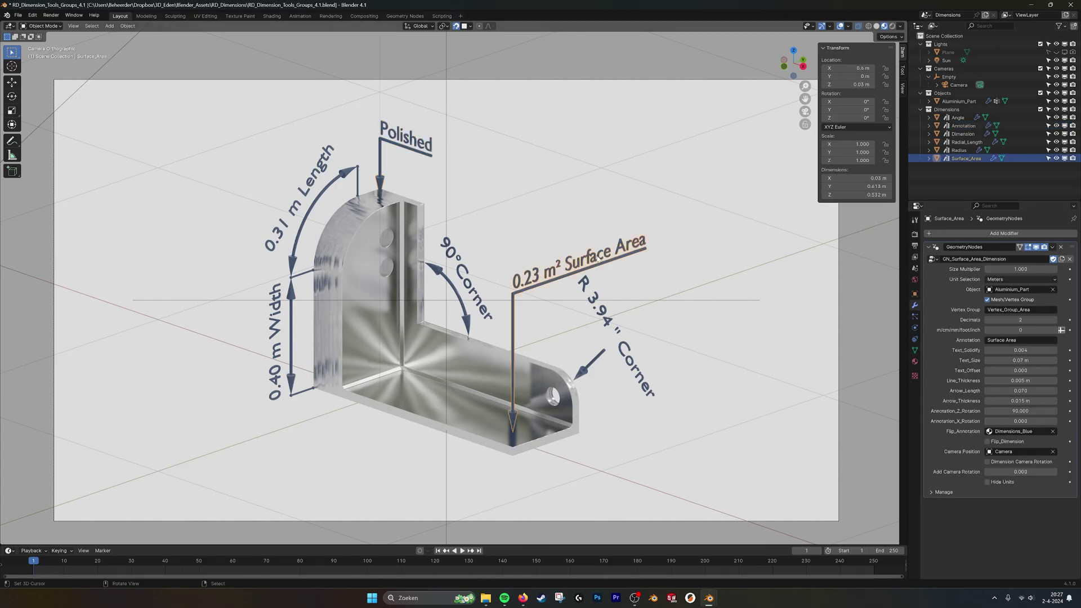
pyautogui.click(988, 462)
pyautogui.click(988, 462)
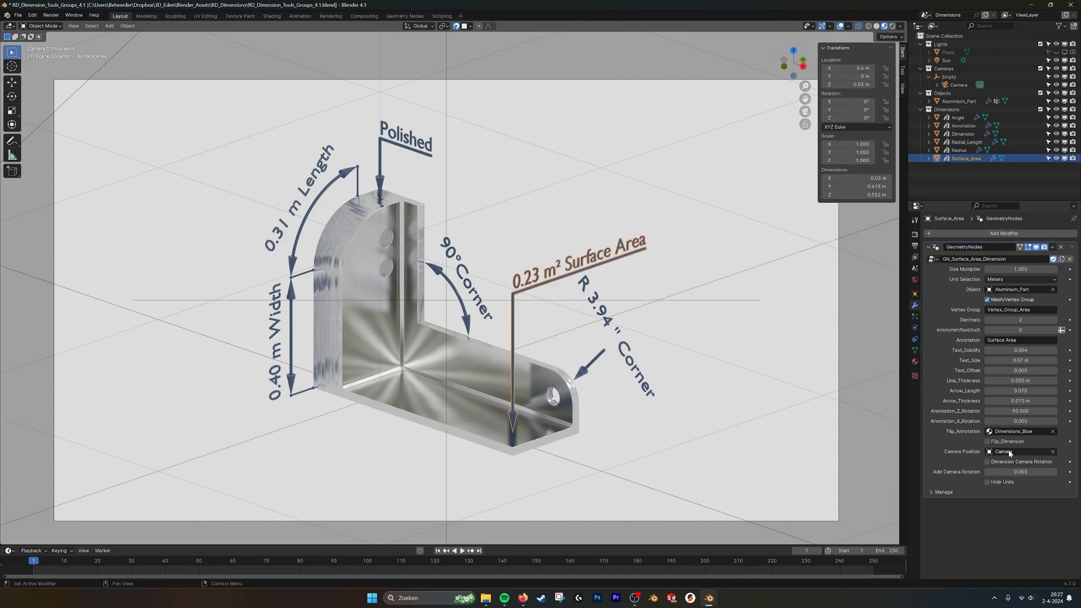